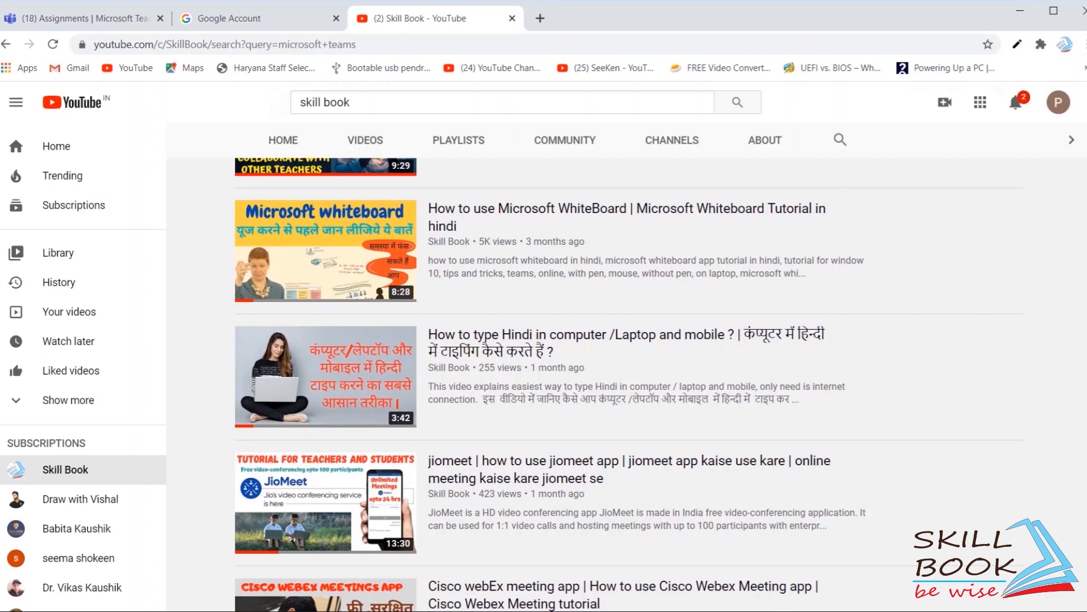
scroll(629, 384, down, 11)
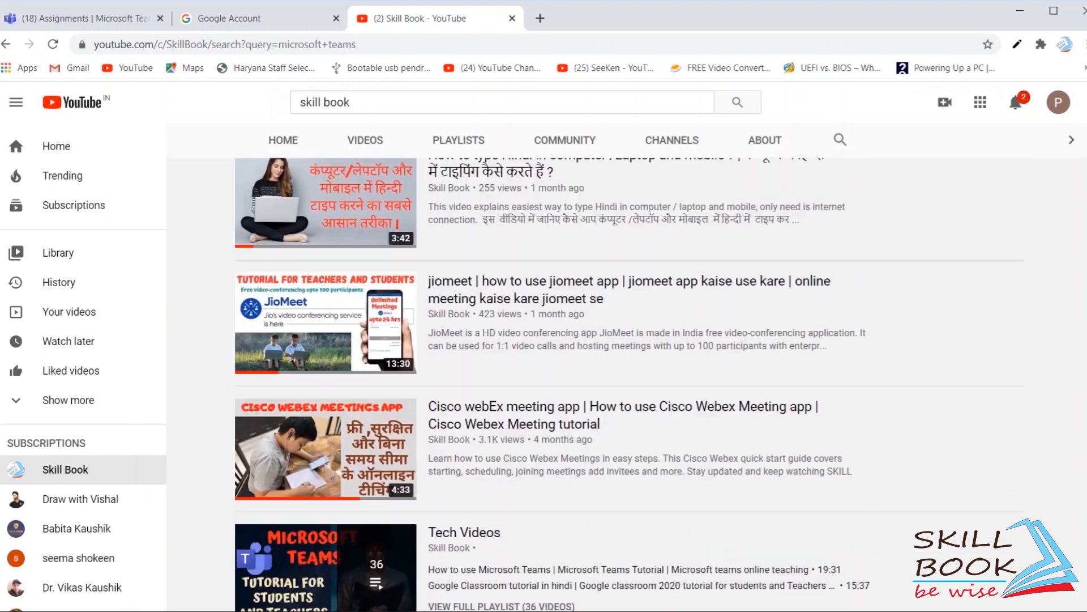
scroll(629, 384, up, 15)
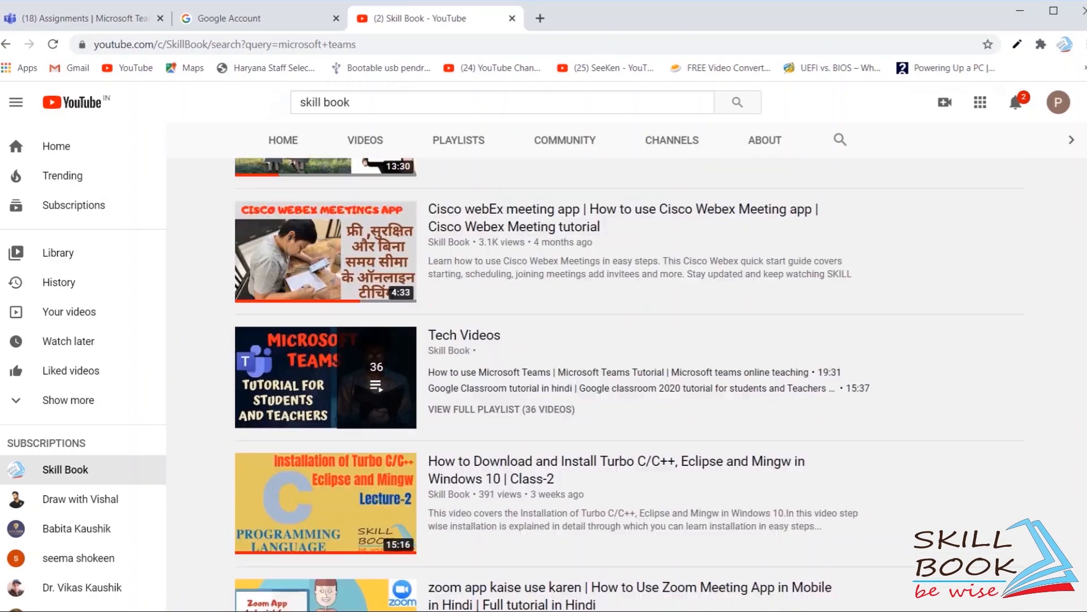
scroll(629, 384, up, 8)
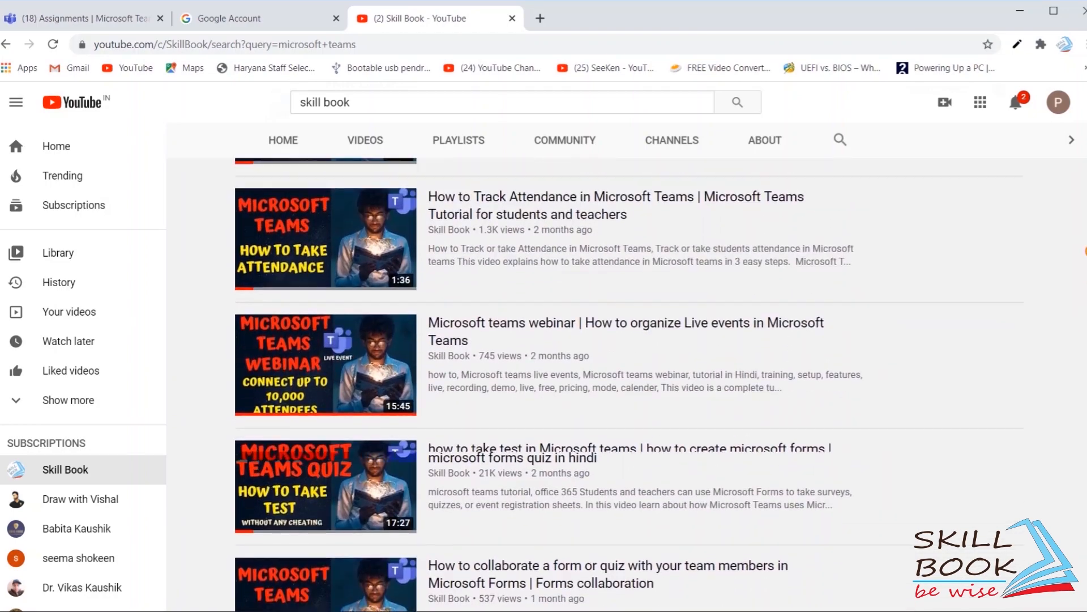
scroll(629, 384, up, 1)
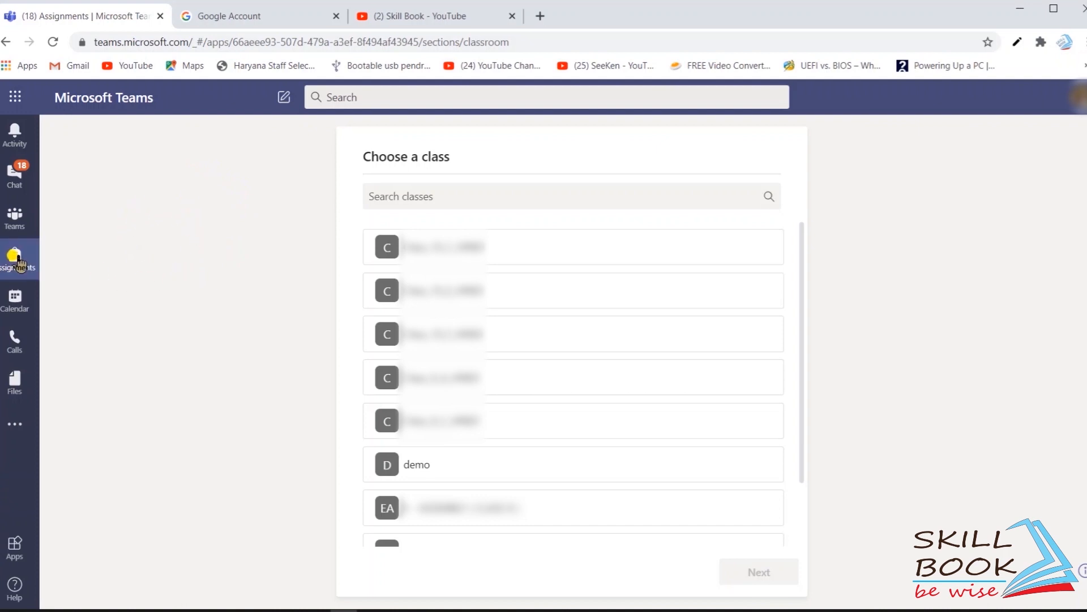
Step: Choose the demo class and open its list of assignments
click(638, 471)
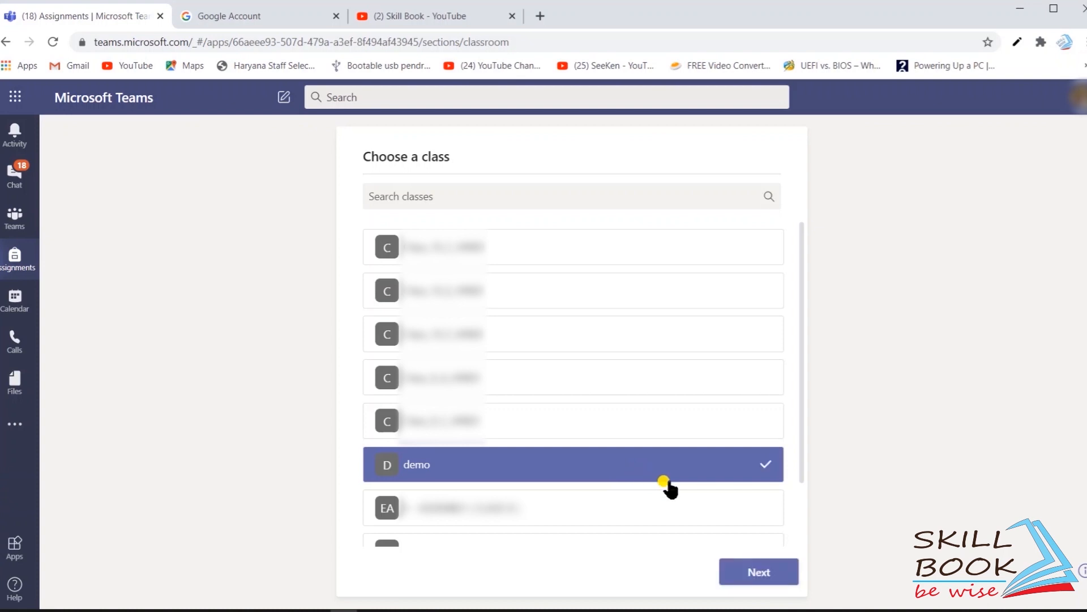
click(774, 573)
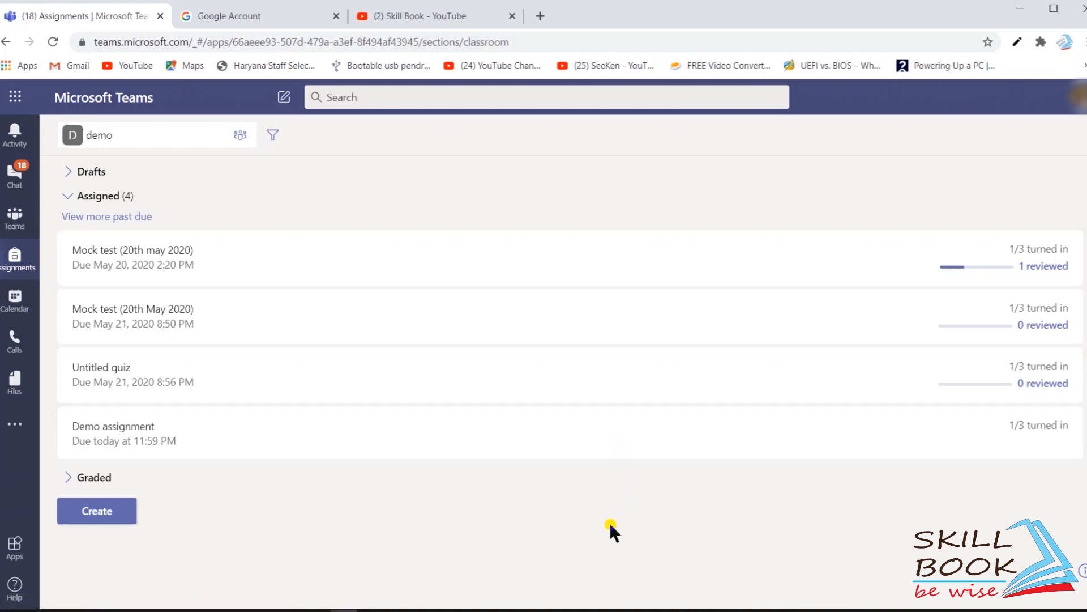
Step: Create an assignment from the demo class's existing "Demo assignment" and open the choice of classes it is assigned to
click(108, 512)
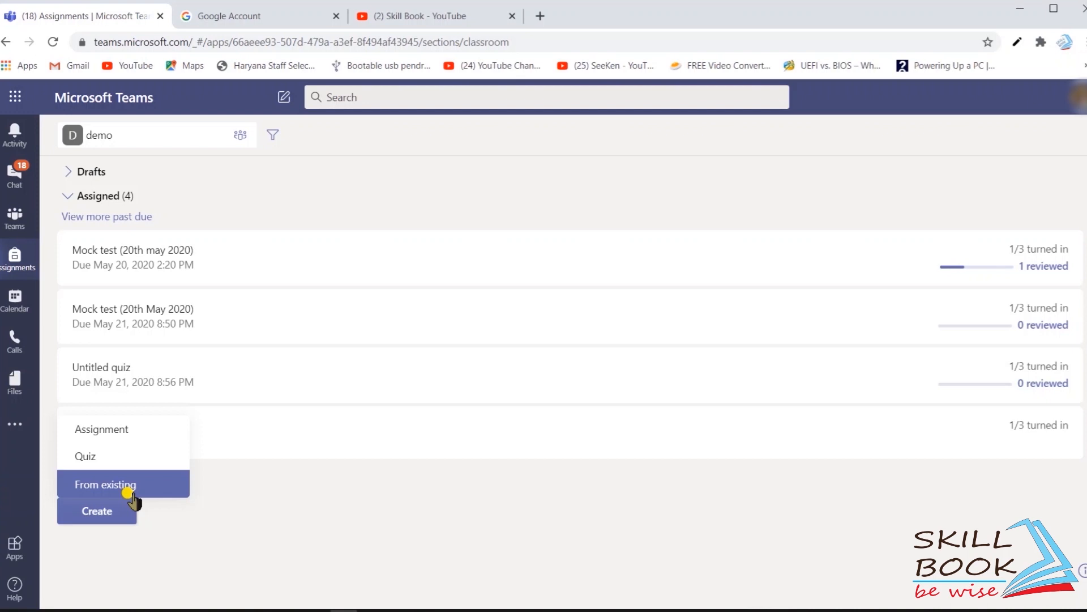
click(128, 492)
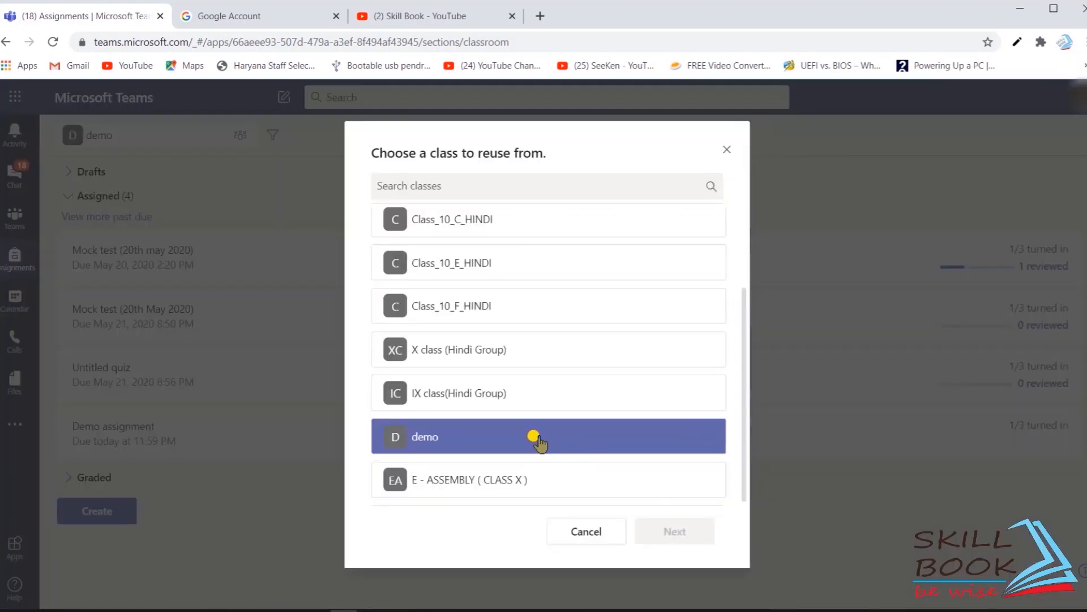
click(534, 437)
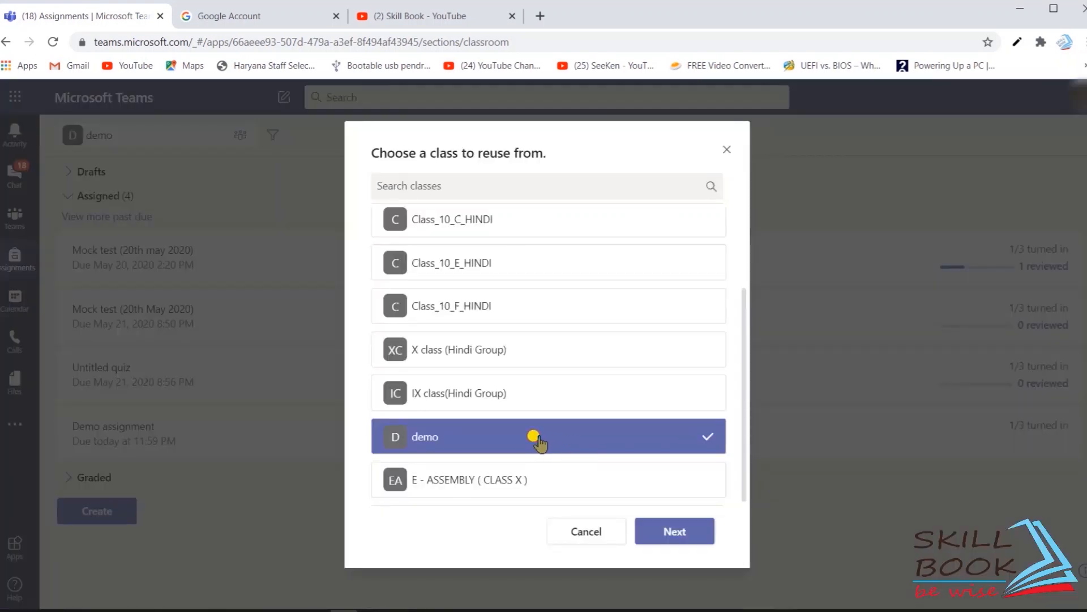
click(687, 536)
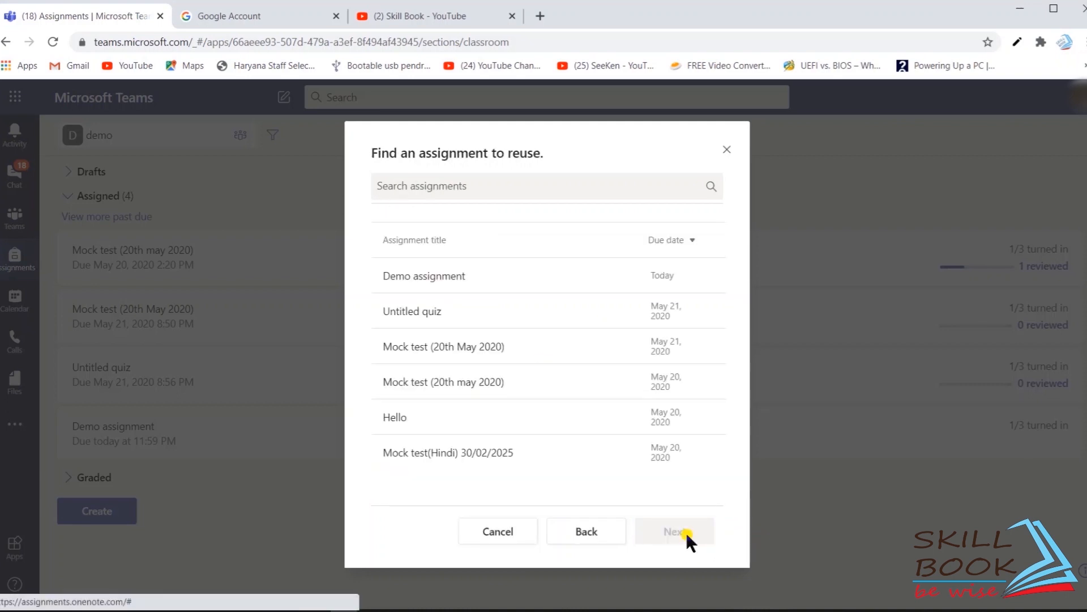
click(564, 324)
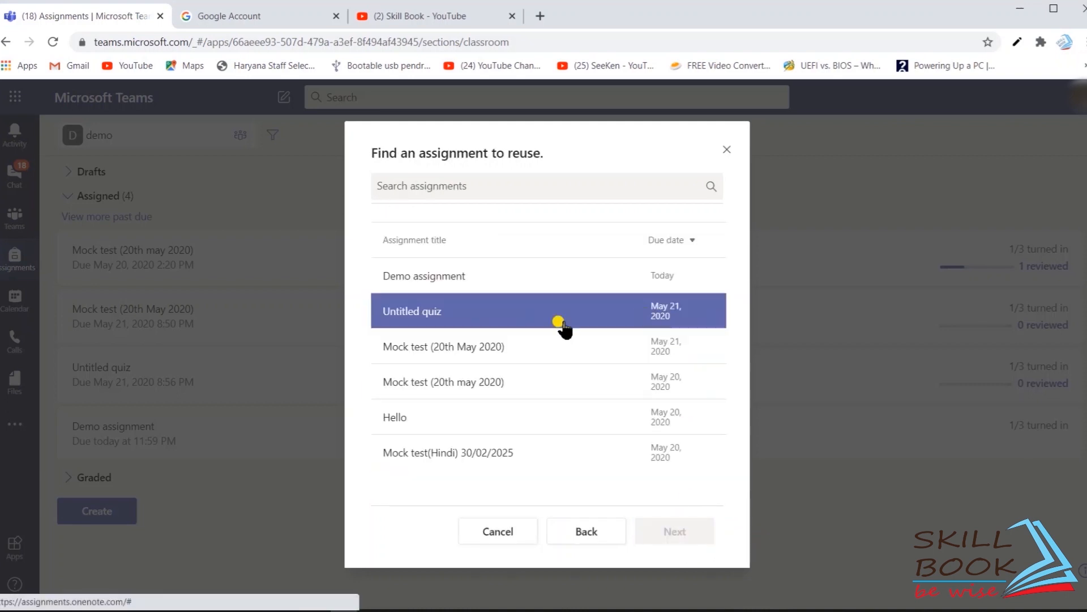
click(438, 289)
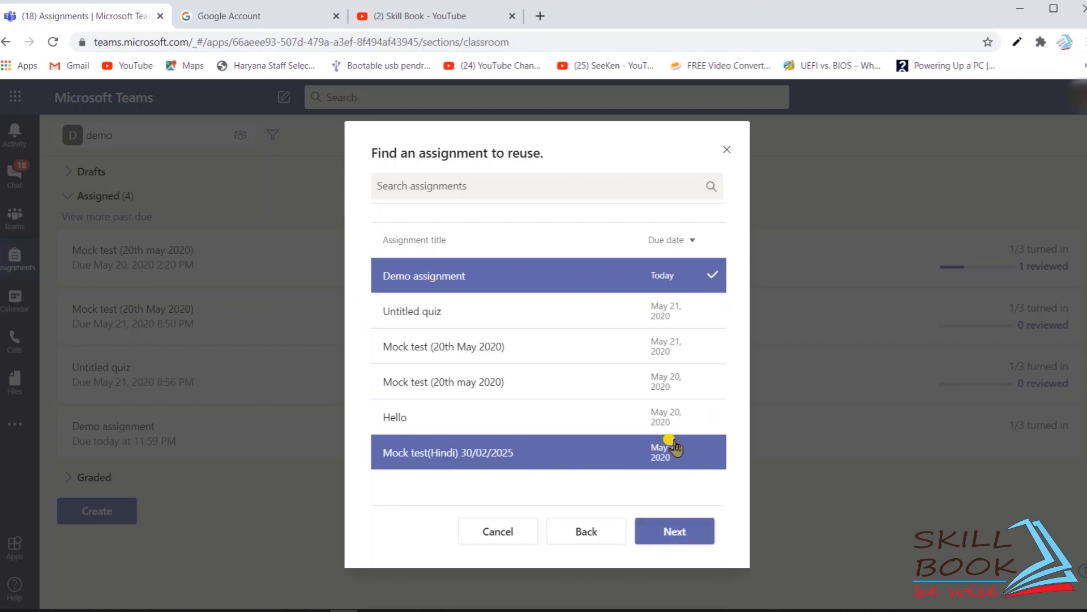
click(677, 534)
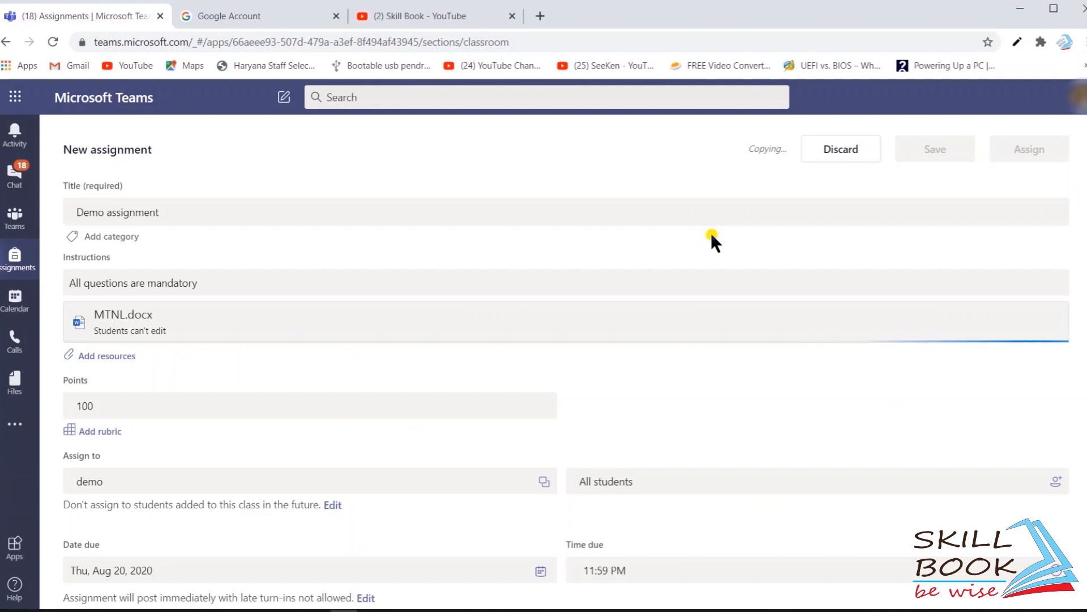
click(413, 482)
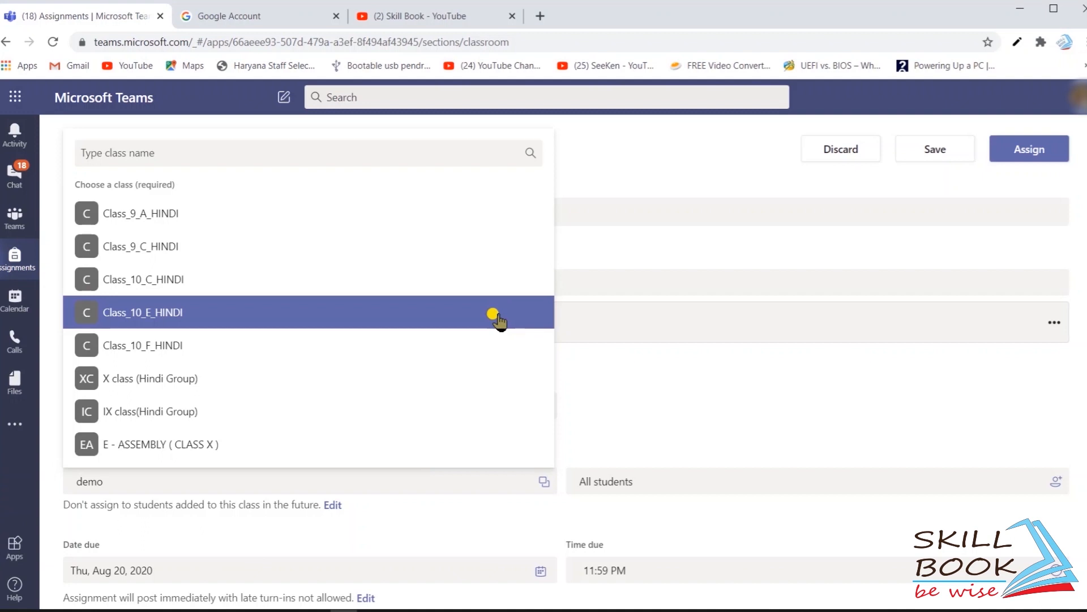
click(495, 316)
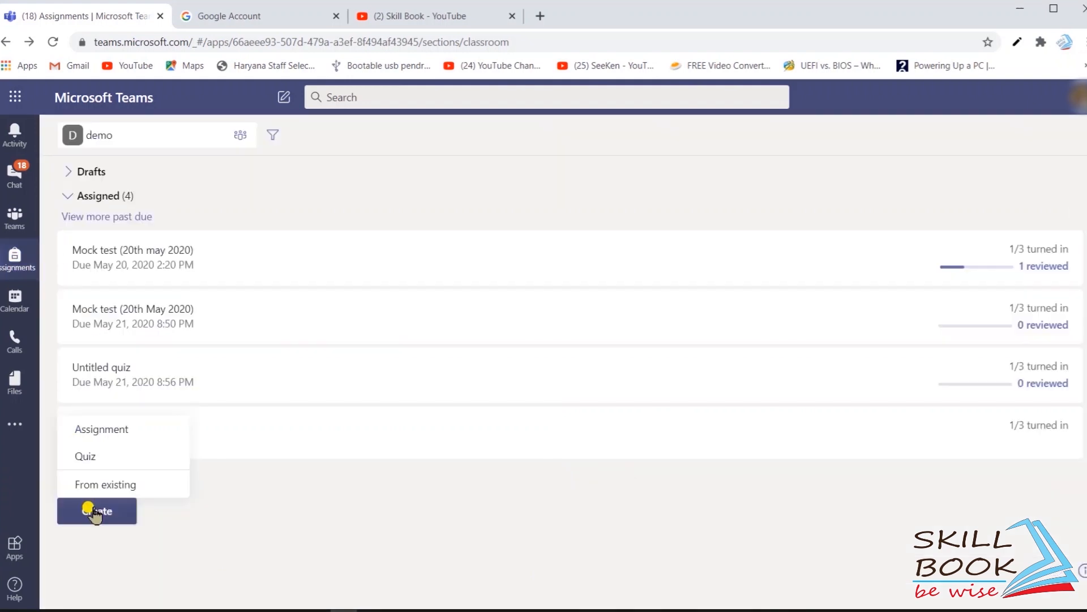
Step: Create a blank assignment titled "Networking Fundamentals" with the instructions "All questions are compulsory"
click(119, 430)
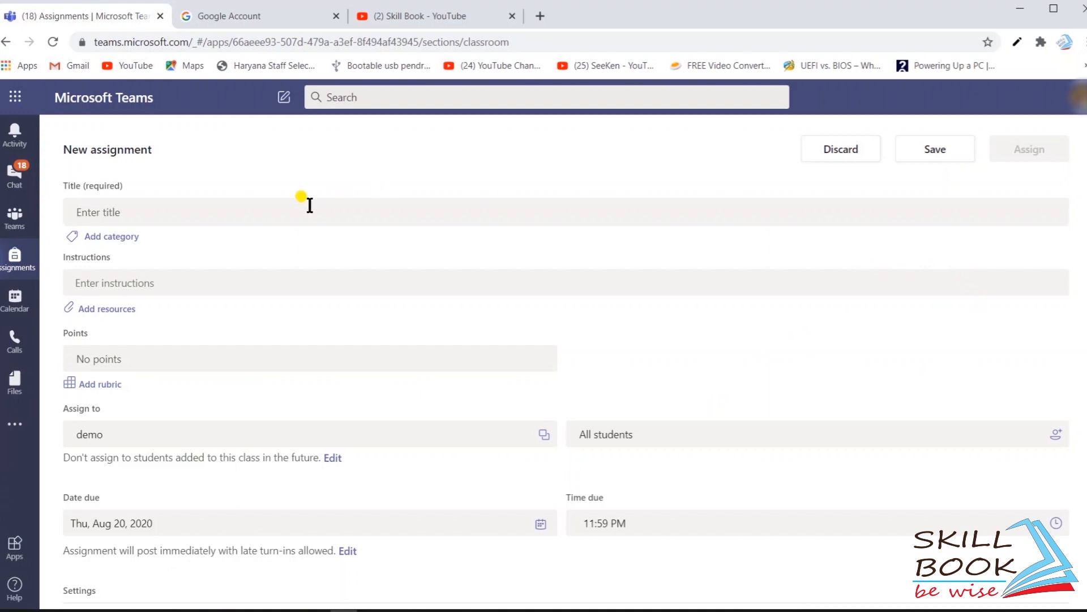
click(223, 212)
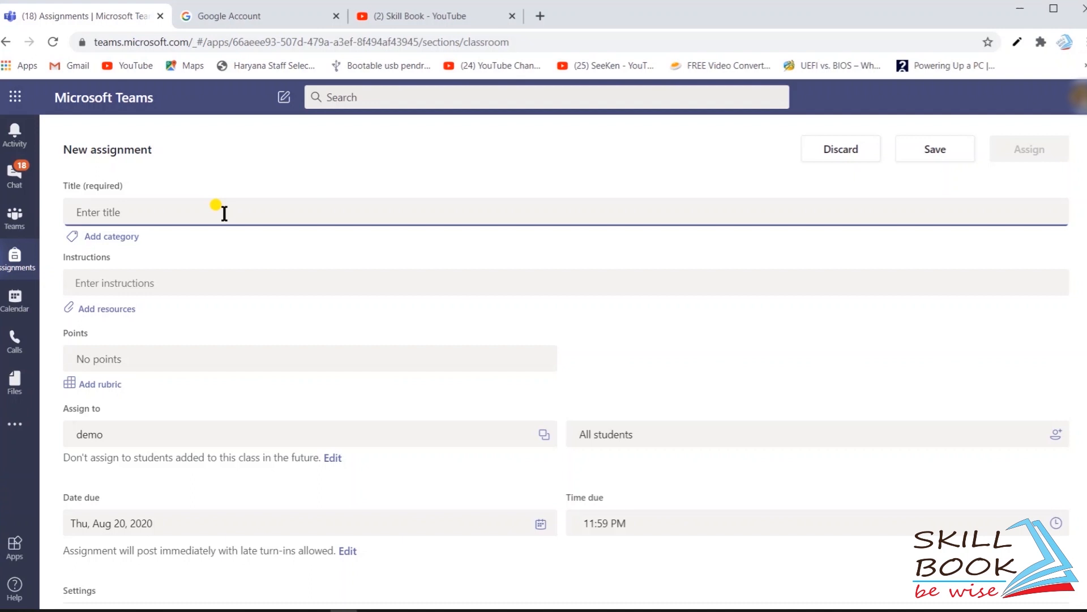
text(Netw)
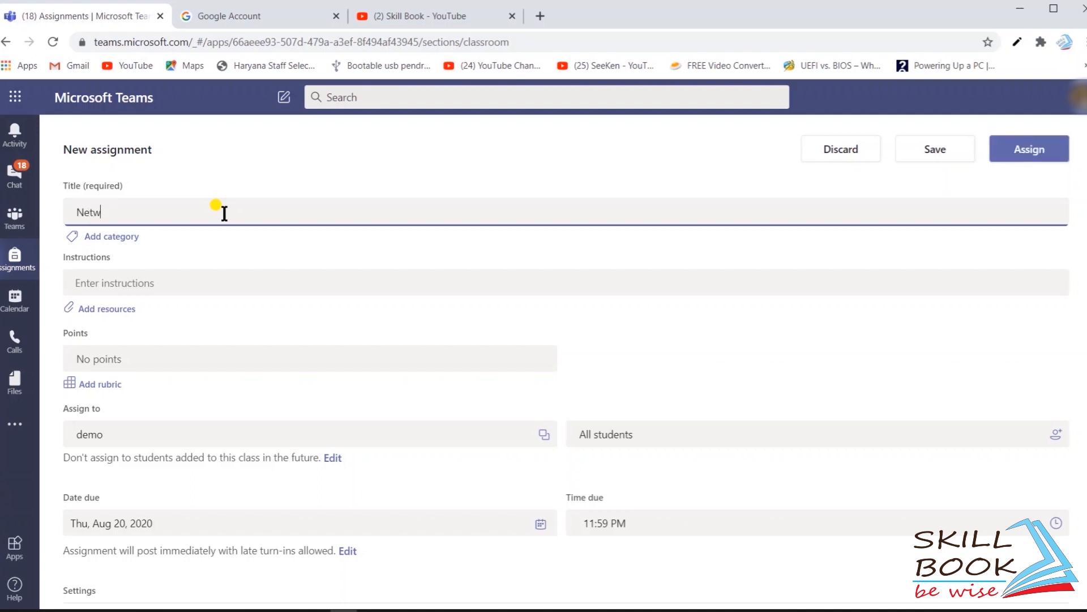
text(orking Fundamentals)
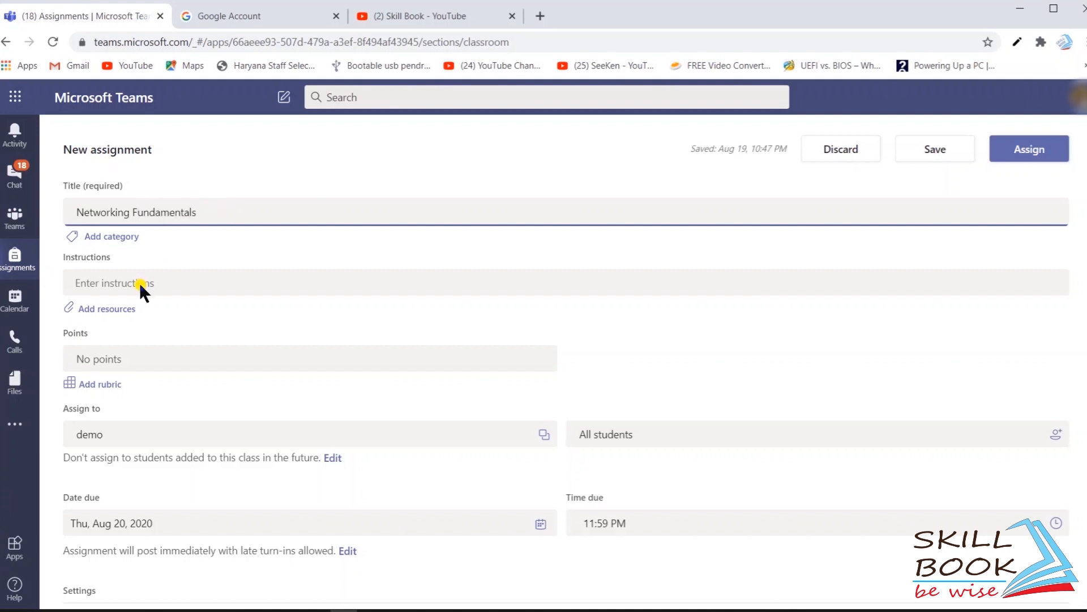
click(149, 285)
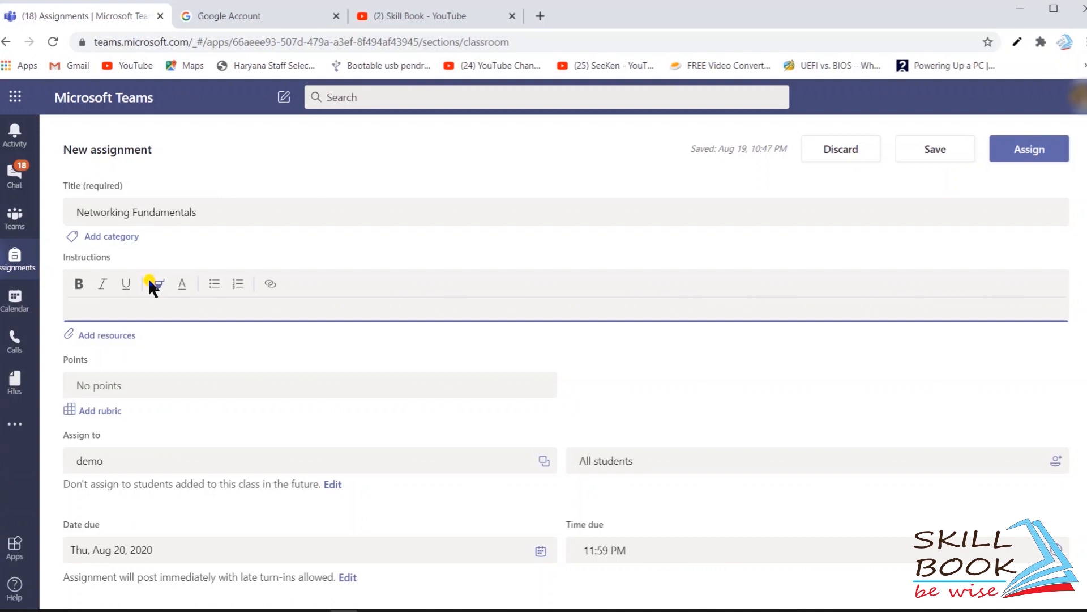
text(All questions are compulsory)
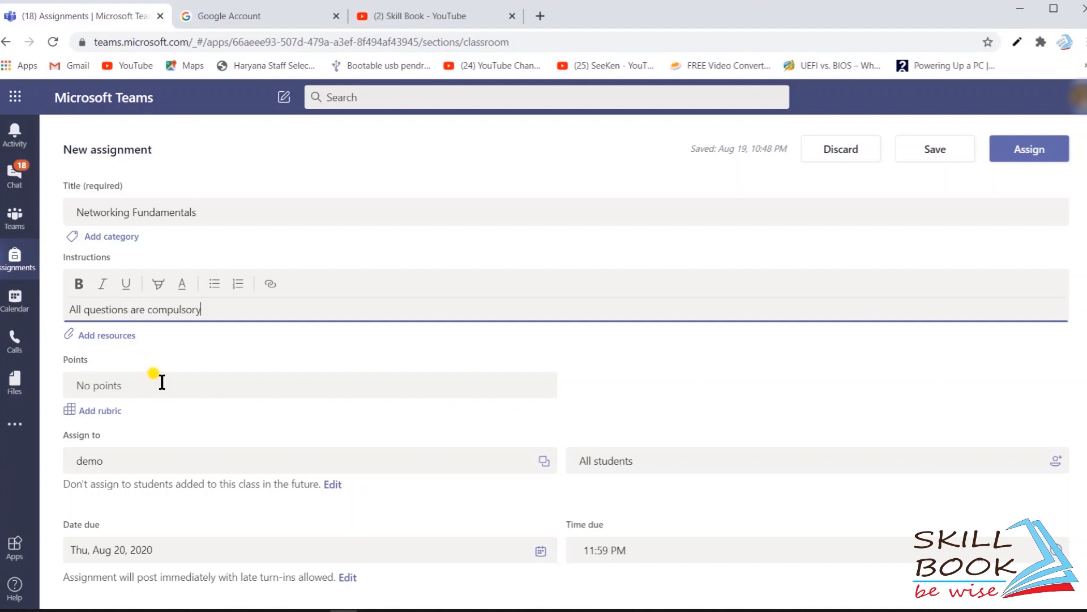
Step: Open the assignment's resource picker and review the Class Notebook, Link and new Word document options
click(117, 339)
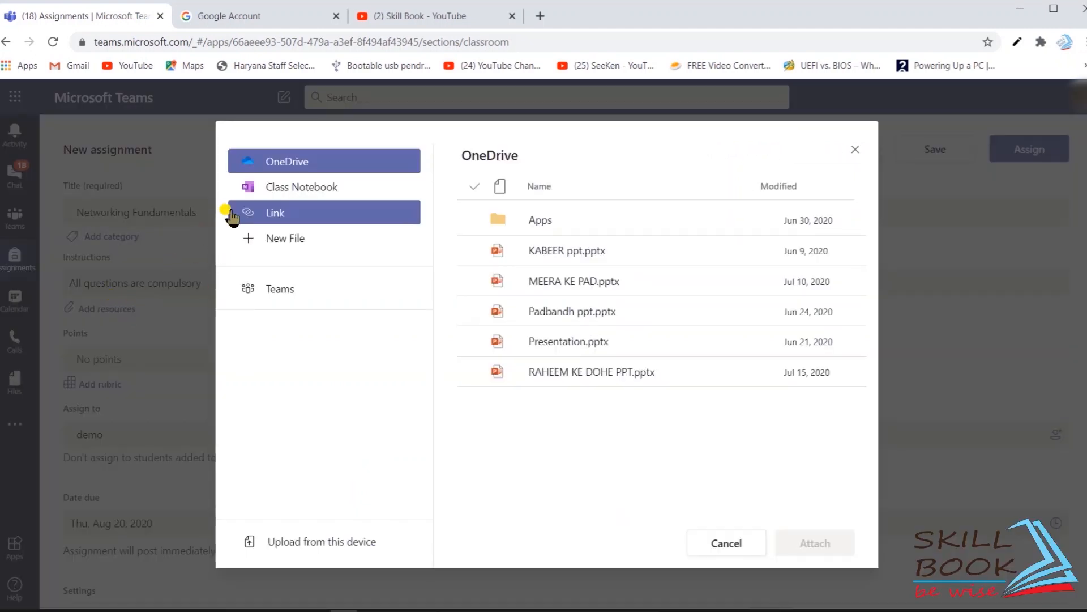
click(319, 192)
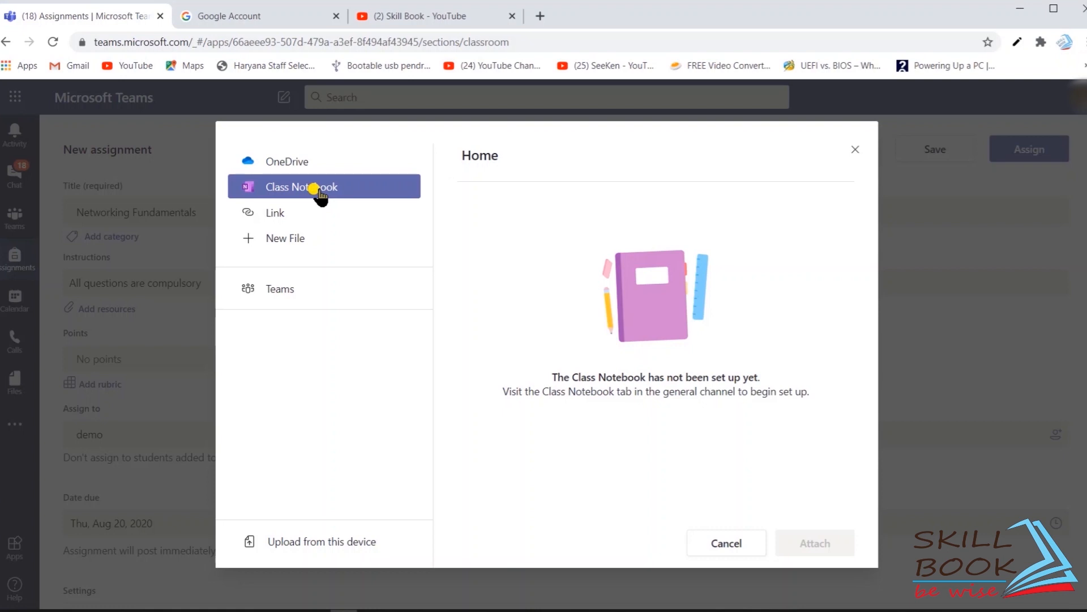
click(293, 215)
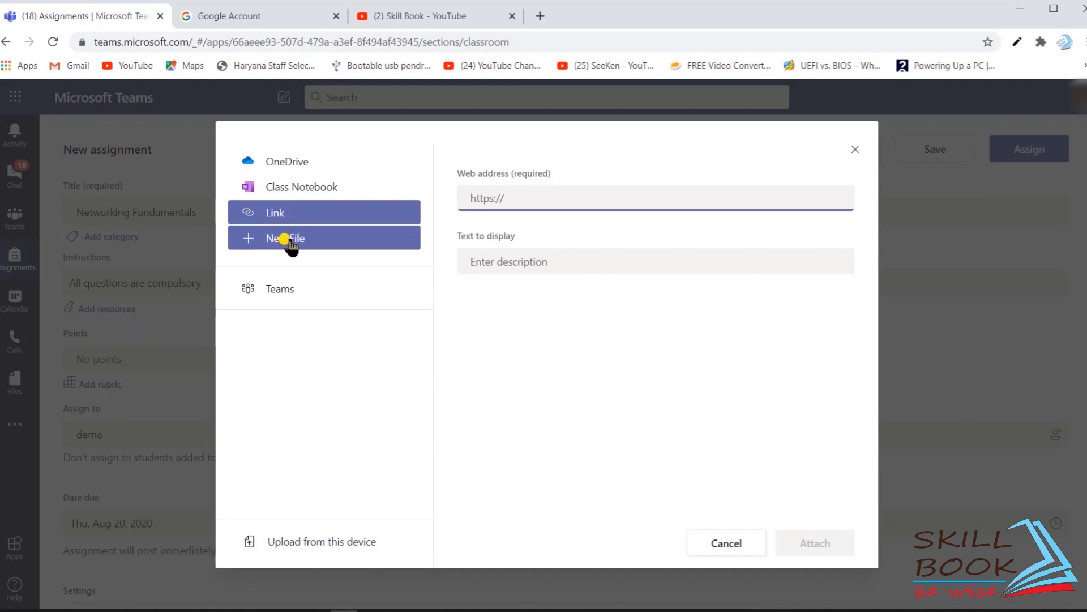
click(285, 239)
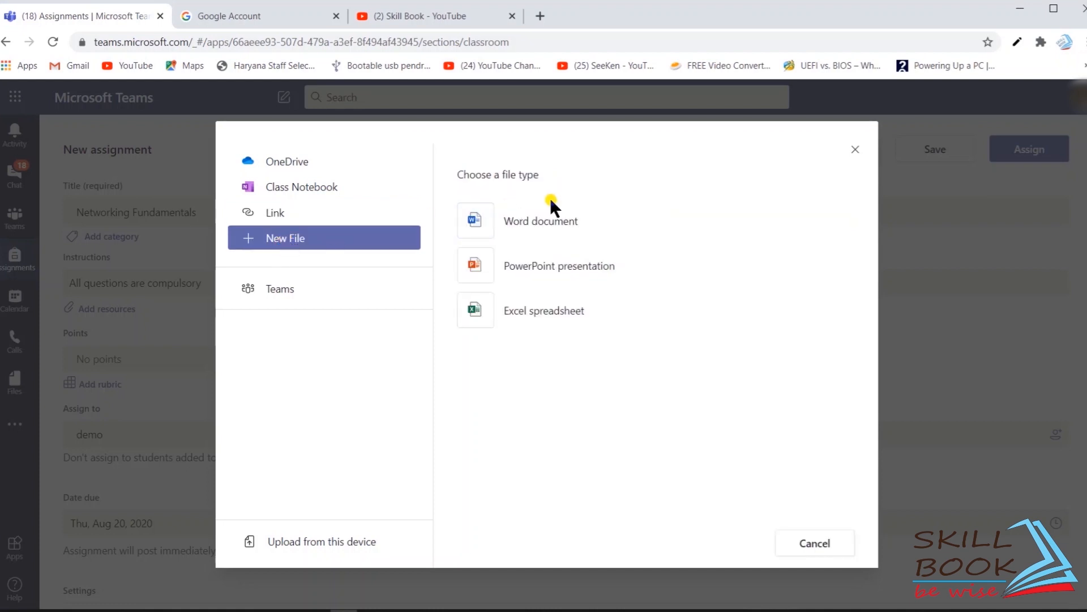
click(560, 229)
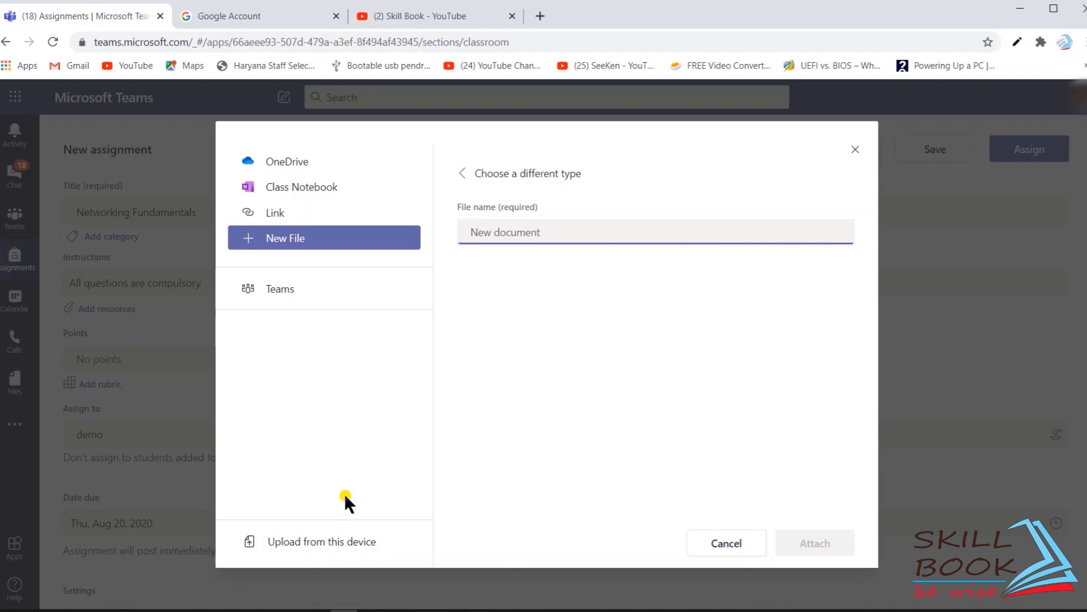
Step: Upload the PowerPoint presentation "question bank 2" from the Desktop and attach it to the assignment
click(300, 542)
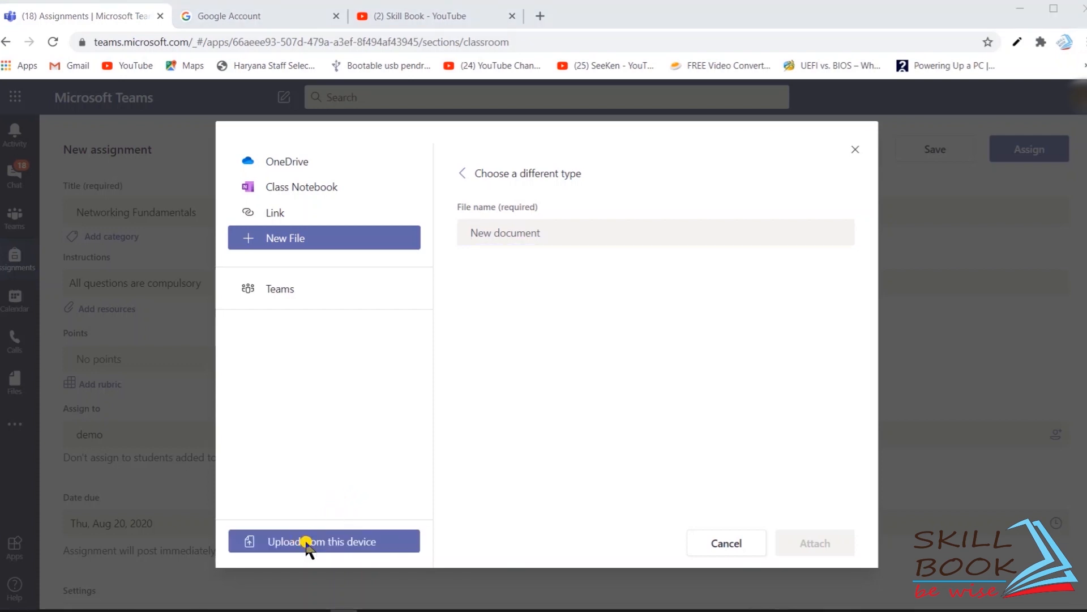
scroll(243, 235, down, 5)
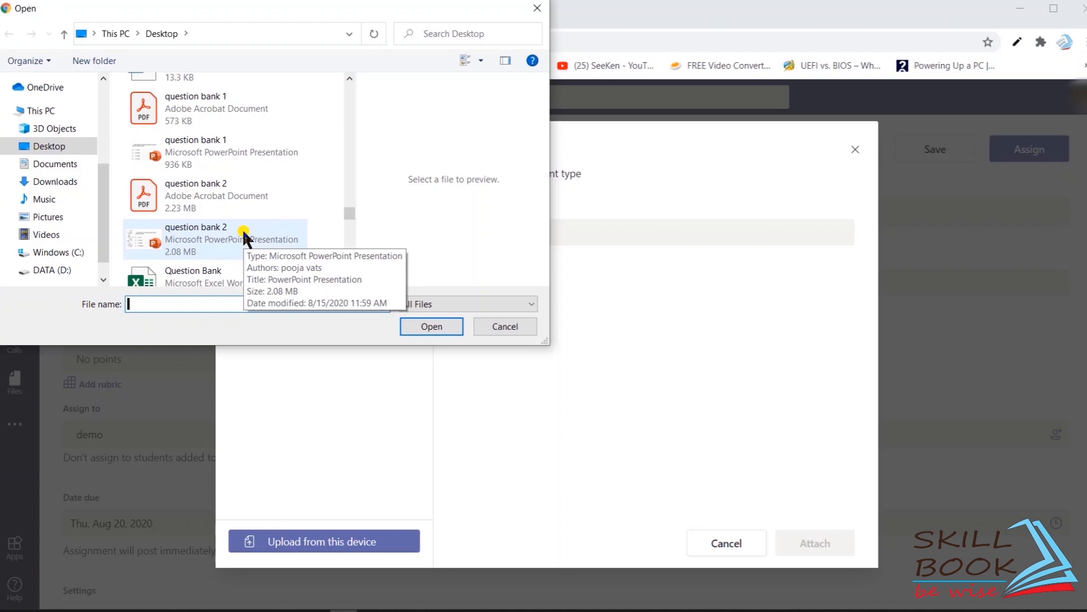
click(217, 232)
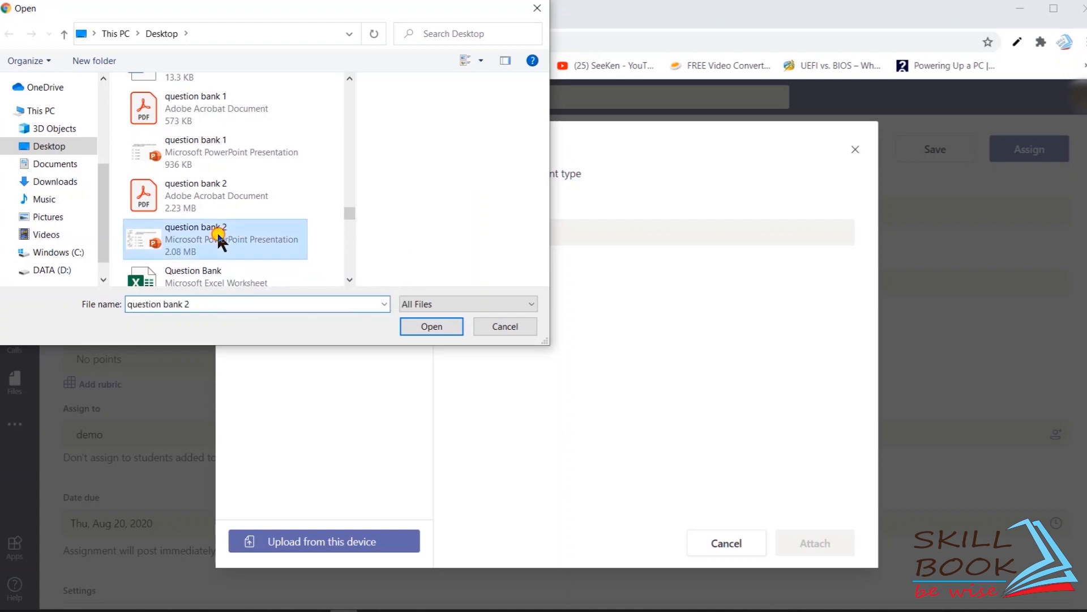
click(431, 326)
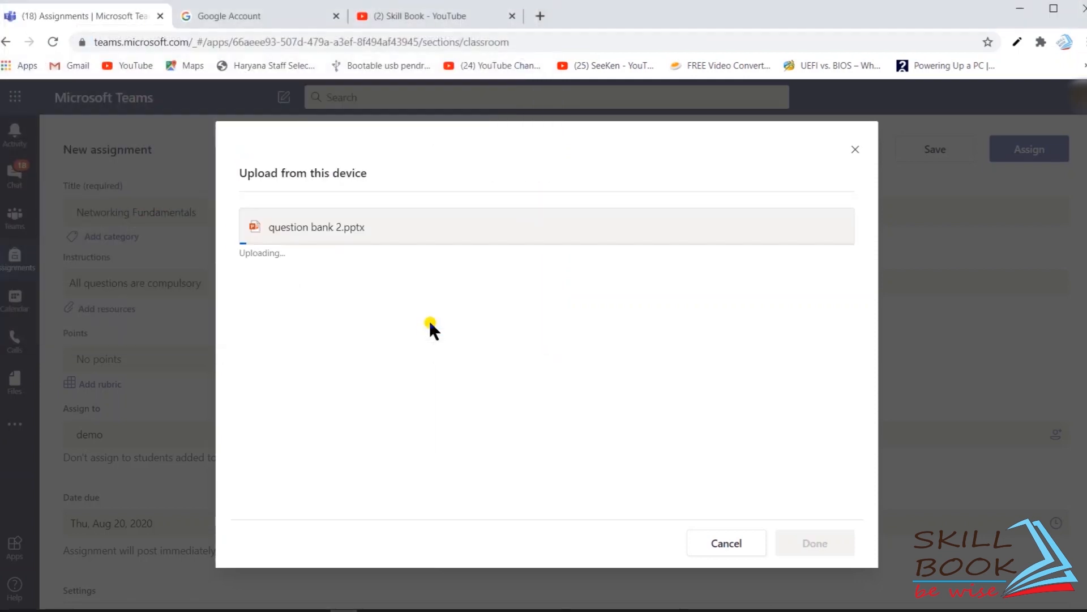
click(839, 542)
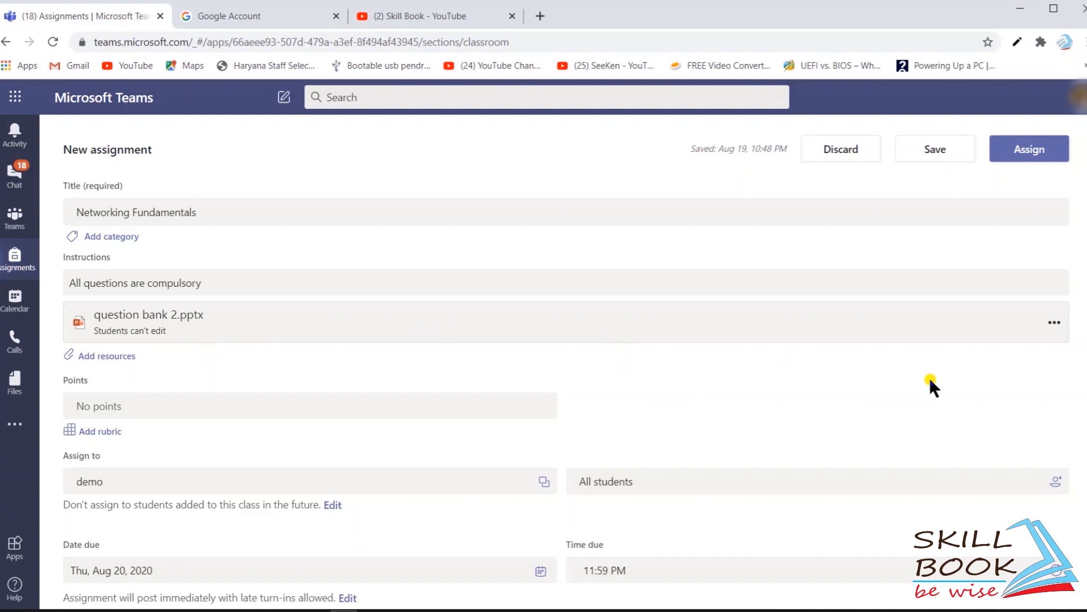
Step: Review the student editing options of the attached presentation, and set the assignment's points to 100
click(1054, 328)
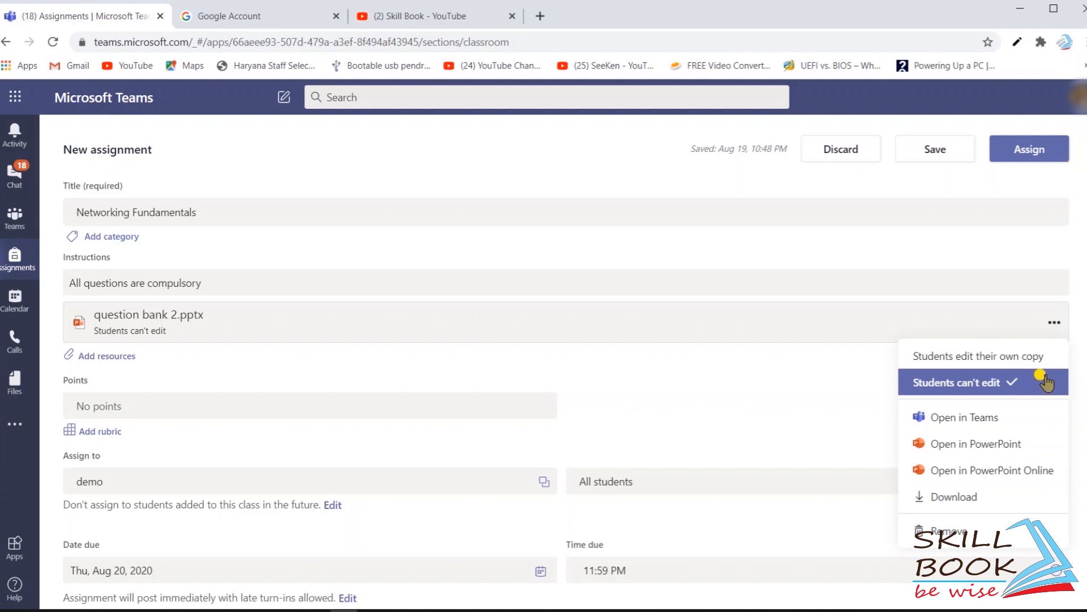
click(810, 363)
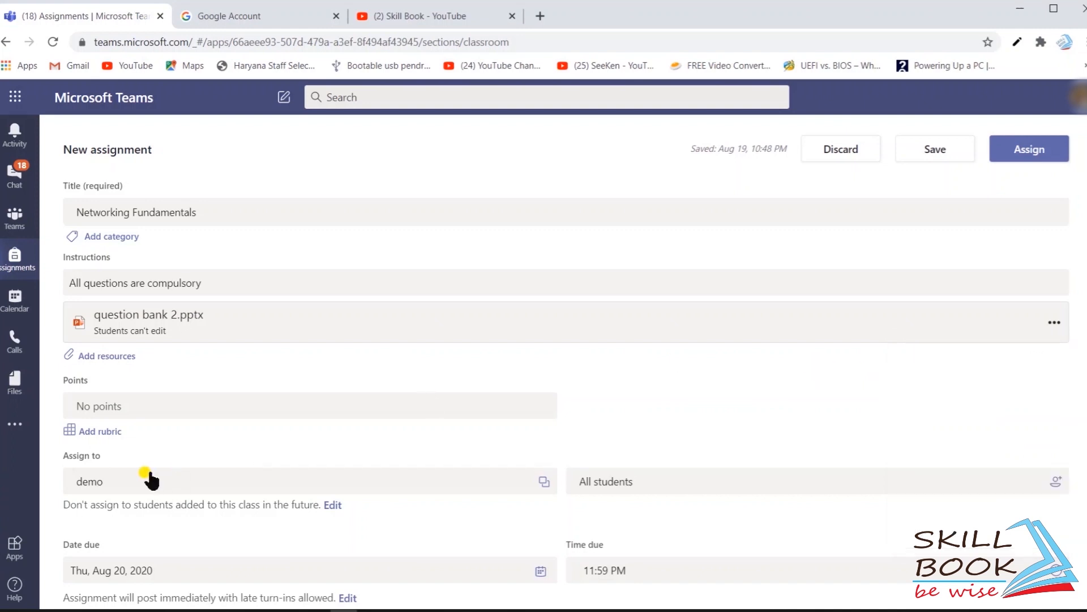
click(187, 412)
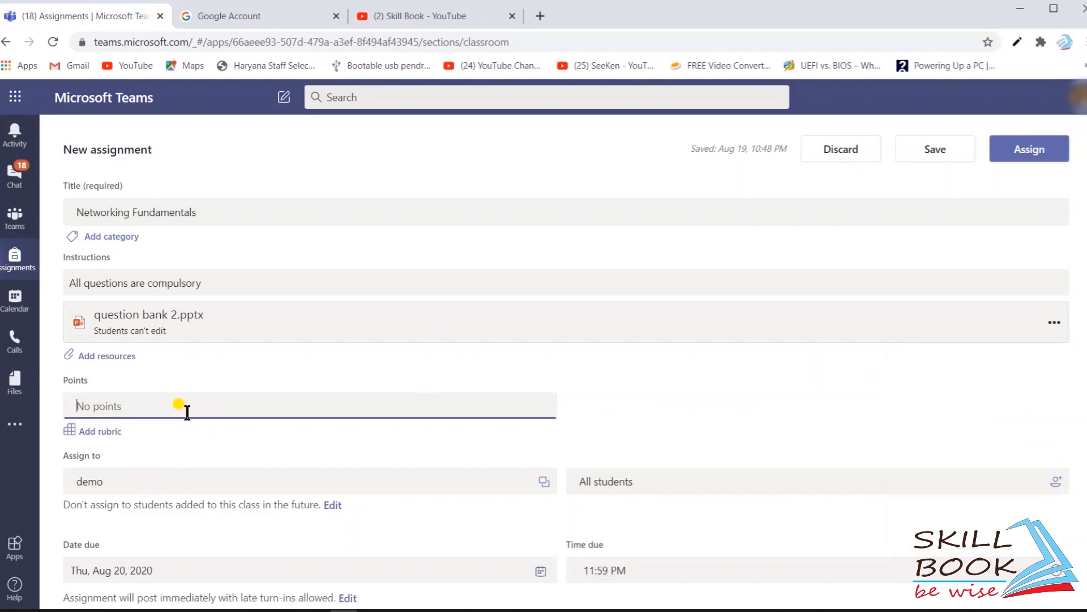
text(100)
scroll(1026, 491, down, 2)
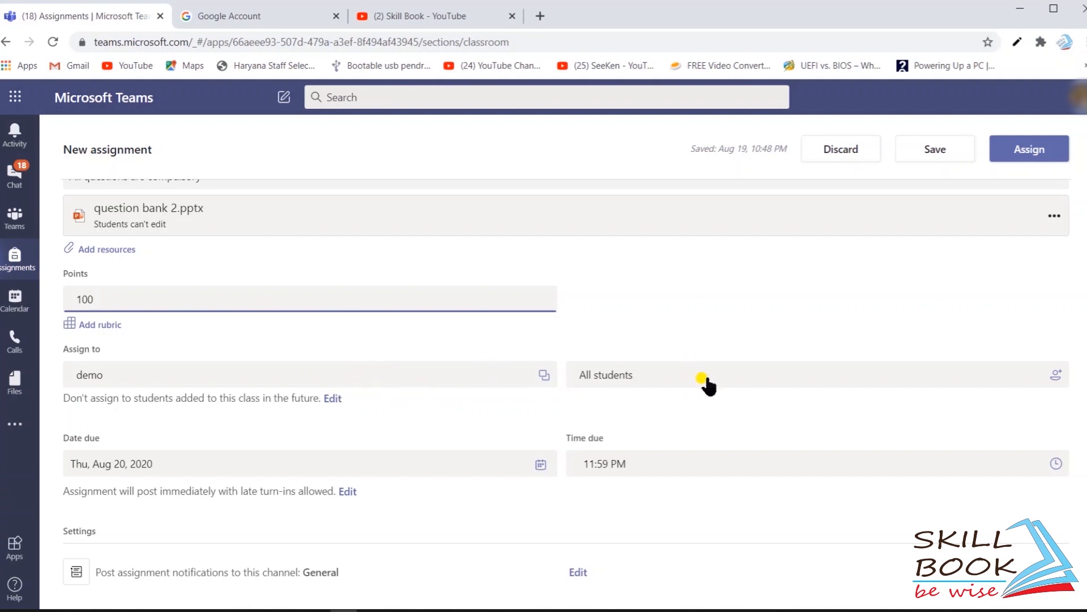
Step: Review the student choices for the assignment, and schedule it to post on Wed, Aug 19, 2020 at 11:00 PM
click(1057, 375)
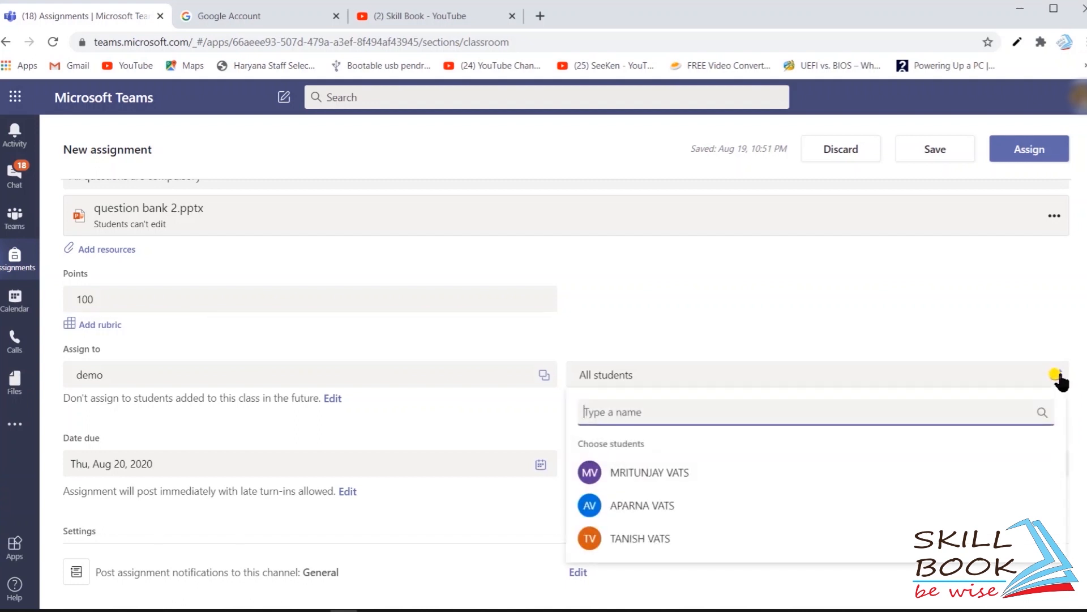
click(950, 384)
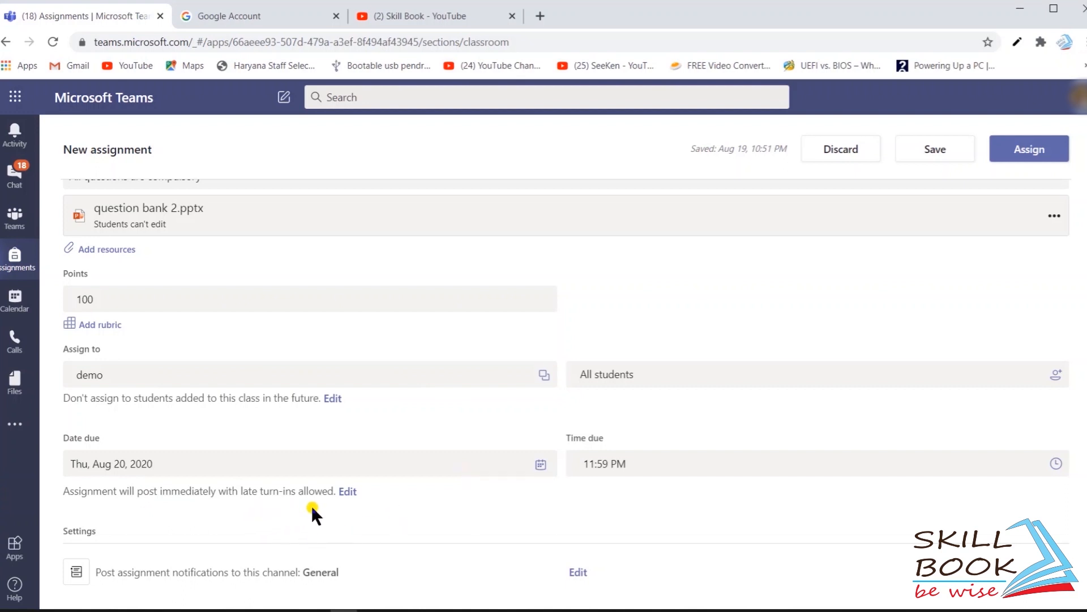
click(349, 492)
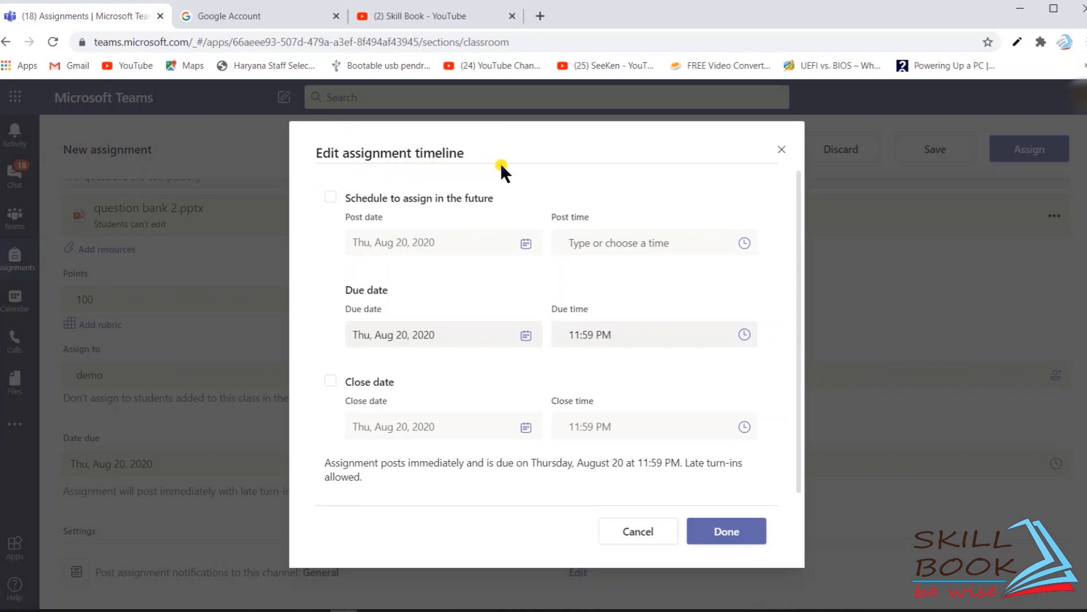
click(330, 196)
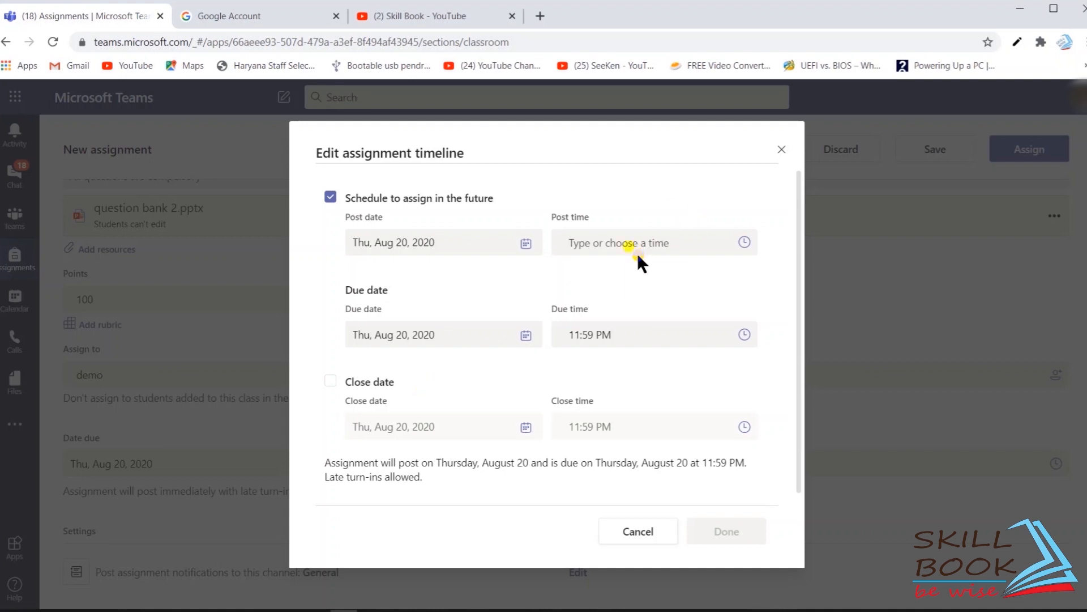
click(527, 247)
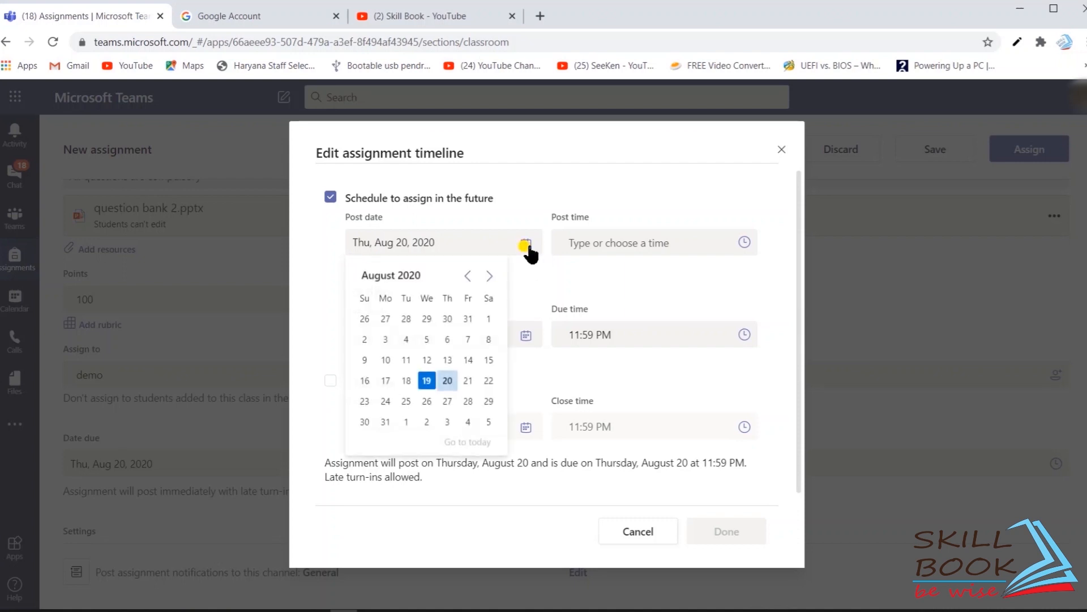
click(427, 382)
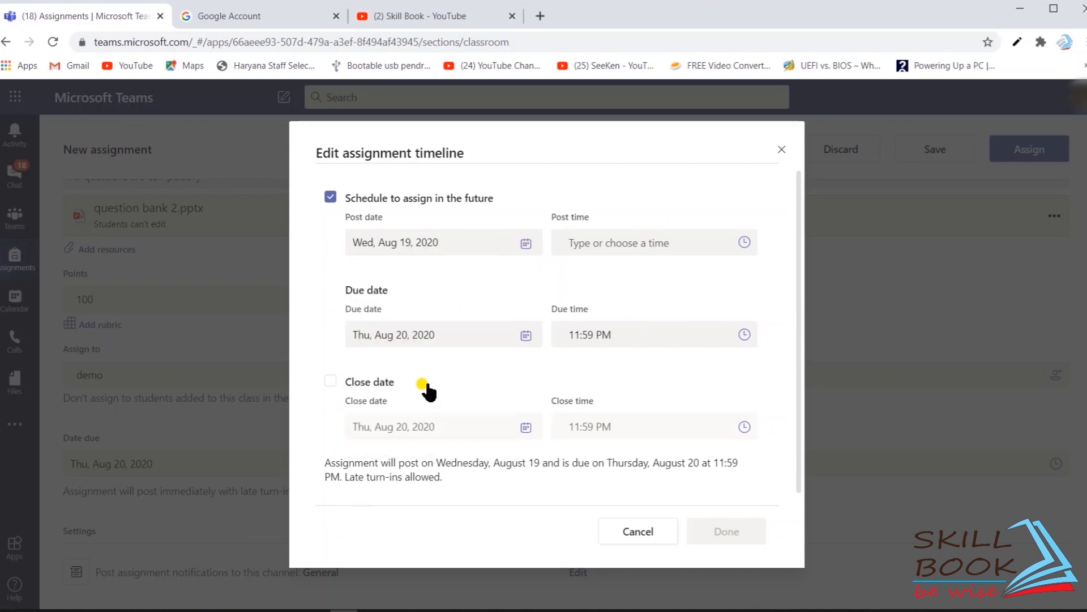
click(657, 245)
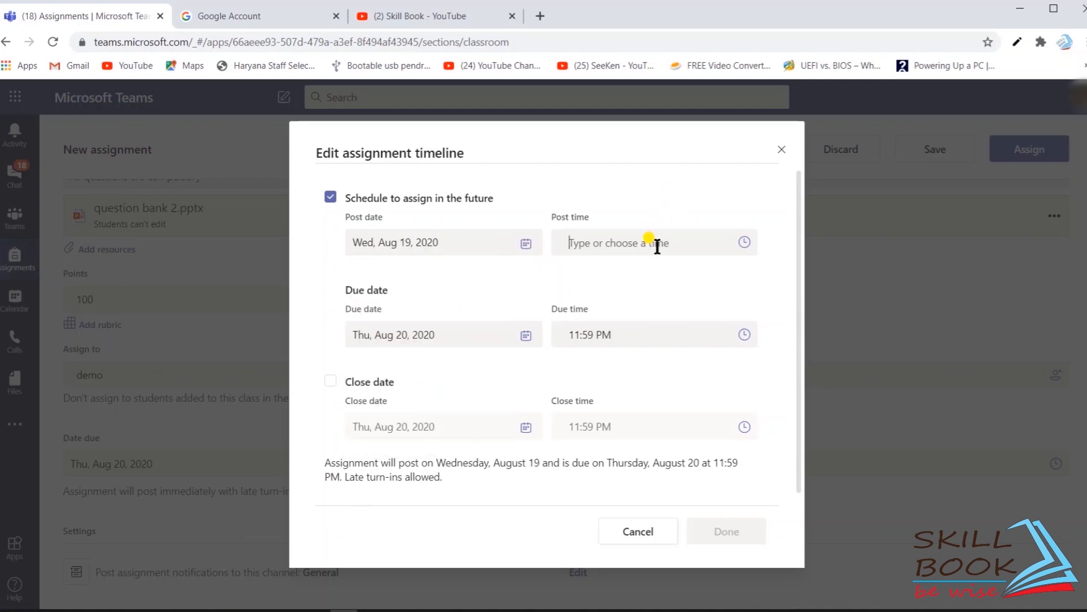
click(743, 249)
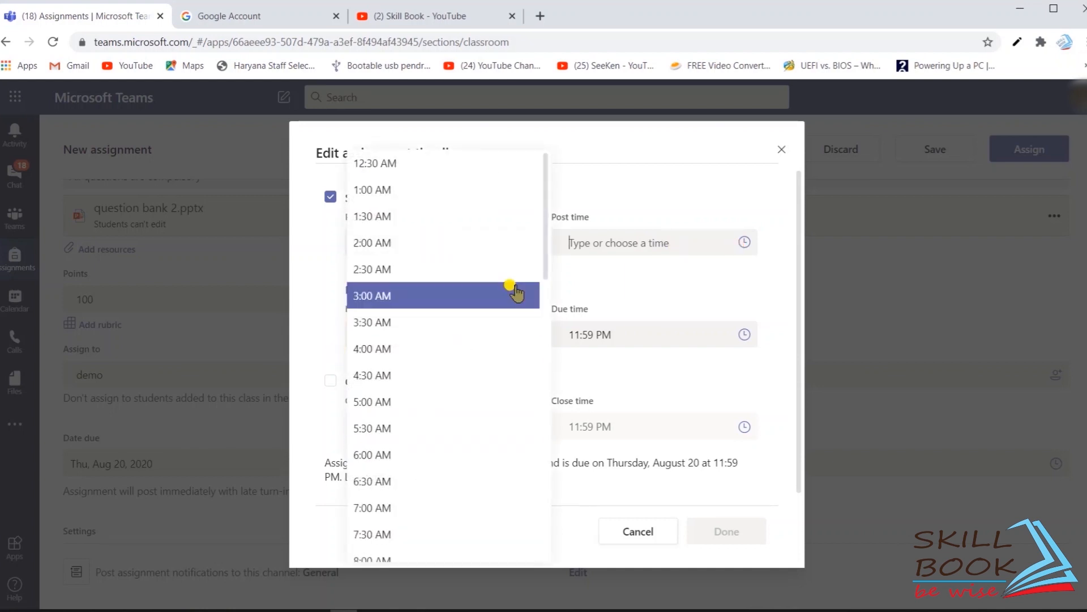
drag(543, 266, 532, 387)
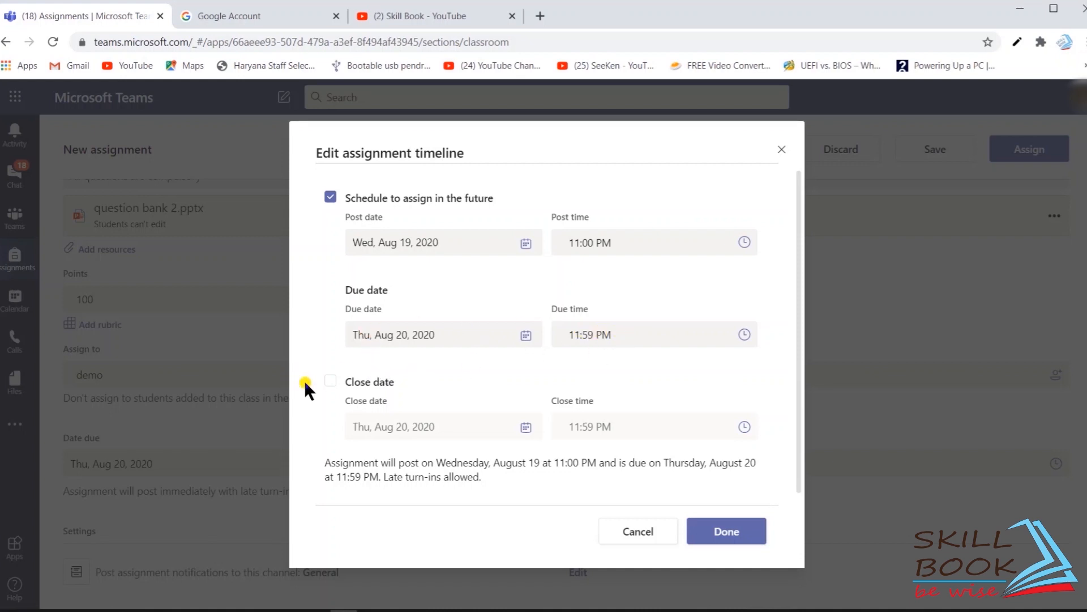
Step: Enable the close date to disallow late turn-ins, save the timeline, and keep General as the channel for assignment notifications
click(330, 381)
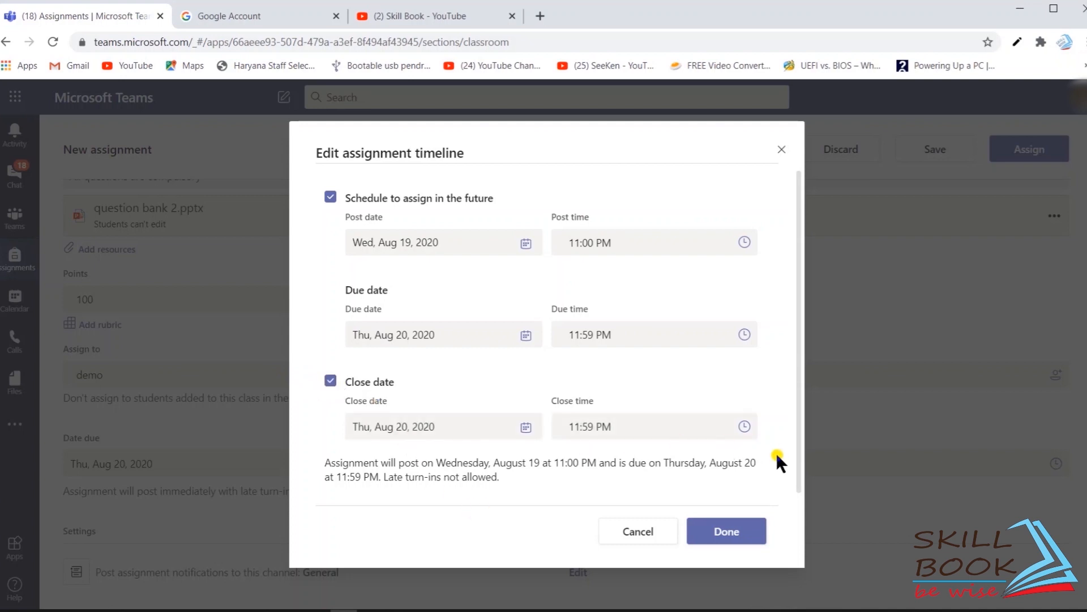
click(729, 537)
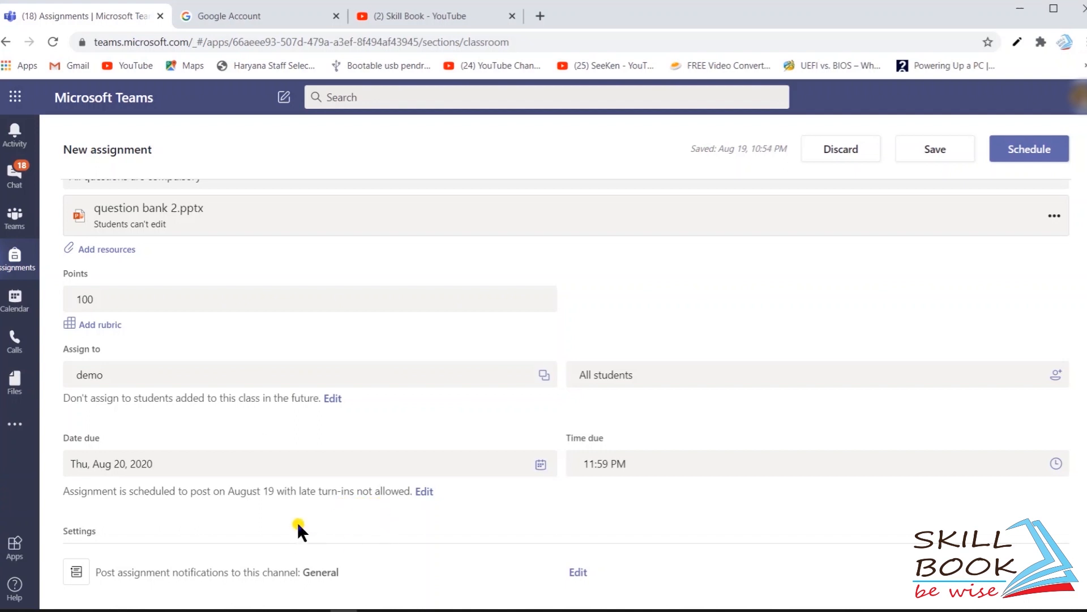
scroll(297, 521, down, 1)
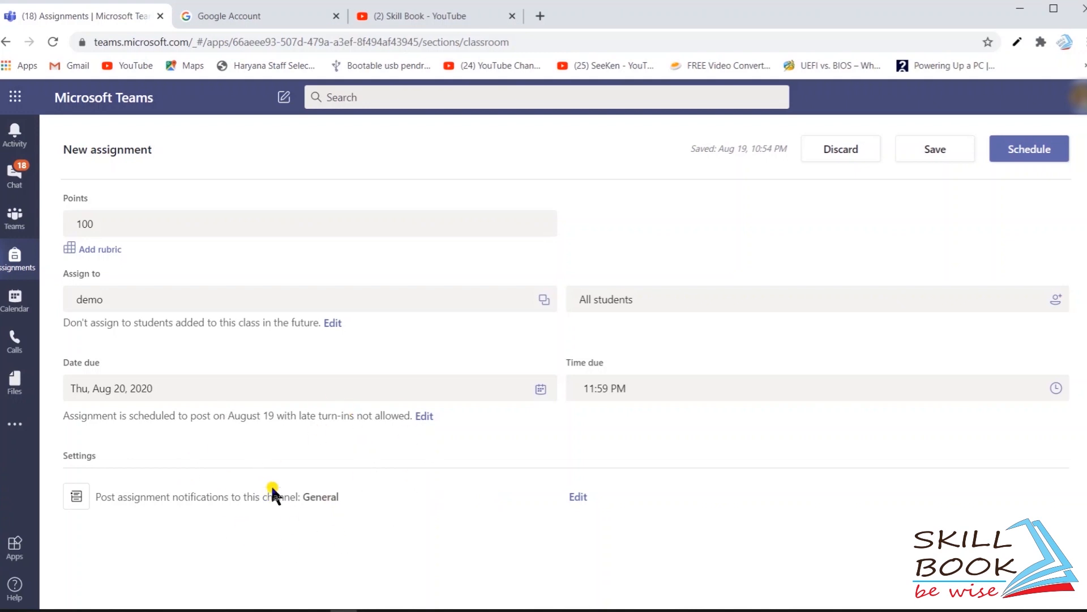
click(577, 496)
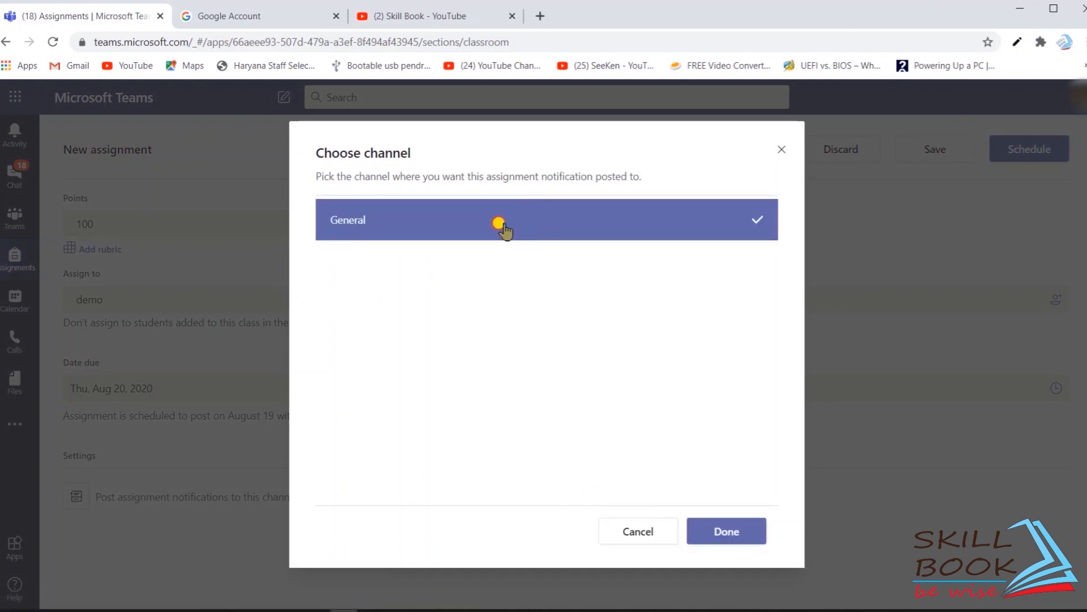
click(727, 532)
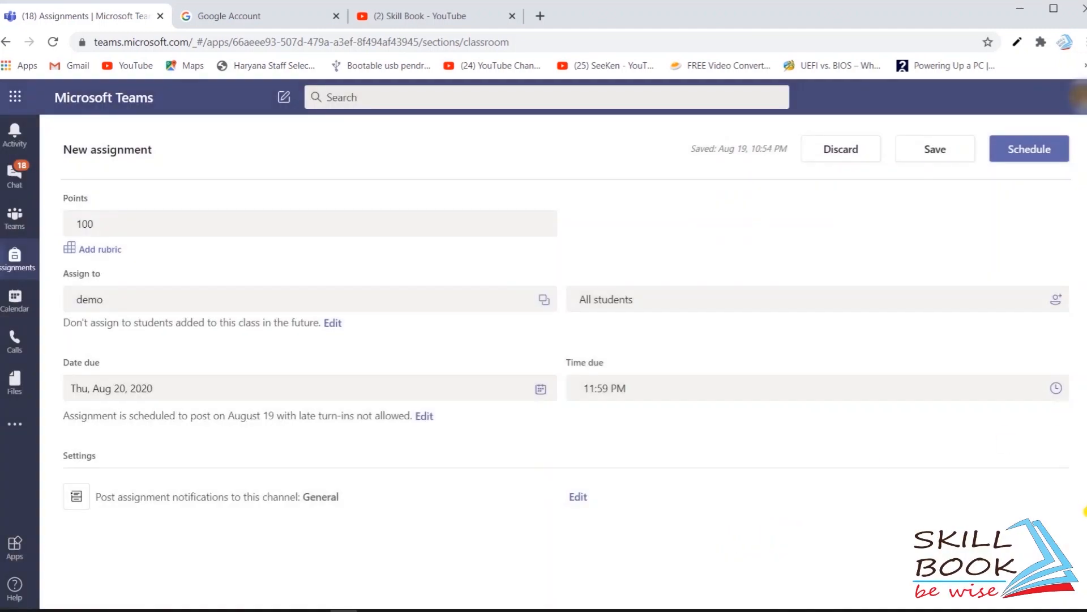
Step: Check all details of the Networking Fundamentals assignment from title to settings, and schedule it
scroll(728, 532, up, 1)
scroll(567, 388, up, 3)
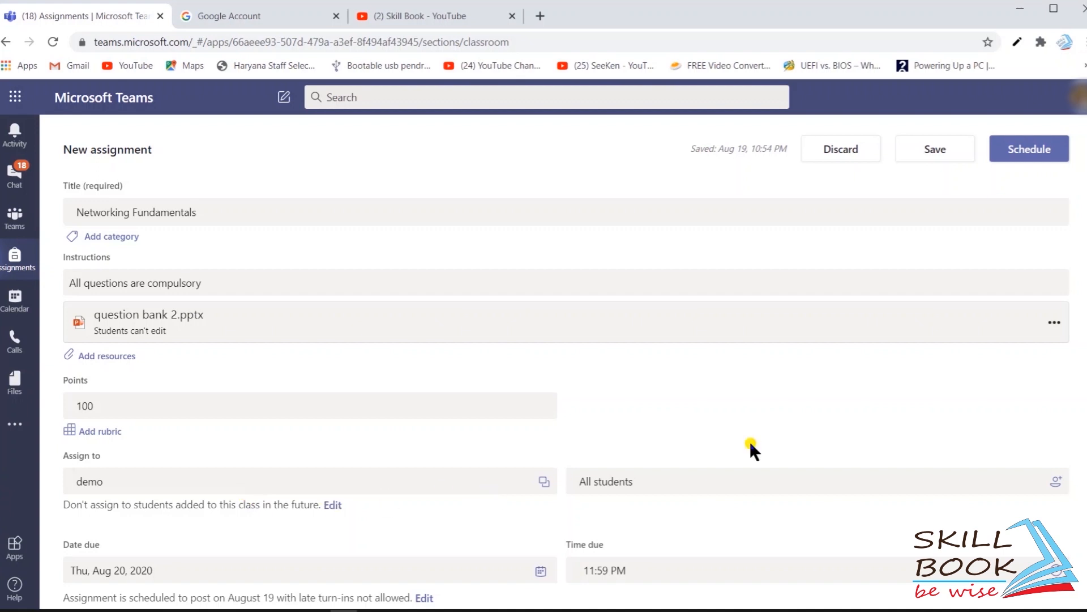
scroll(567, 390, down, 3)
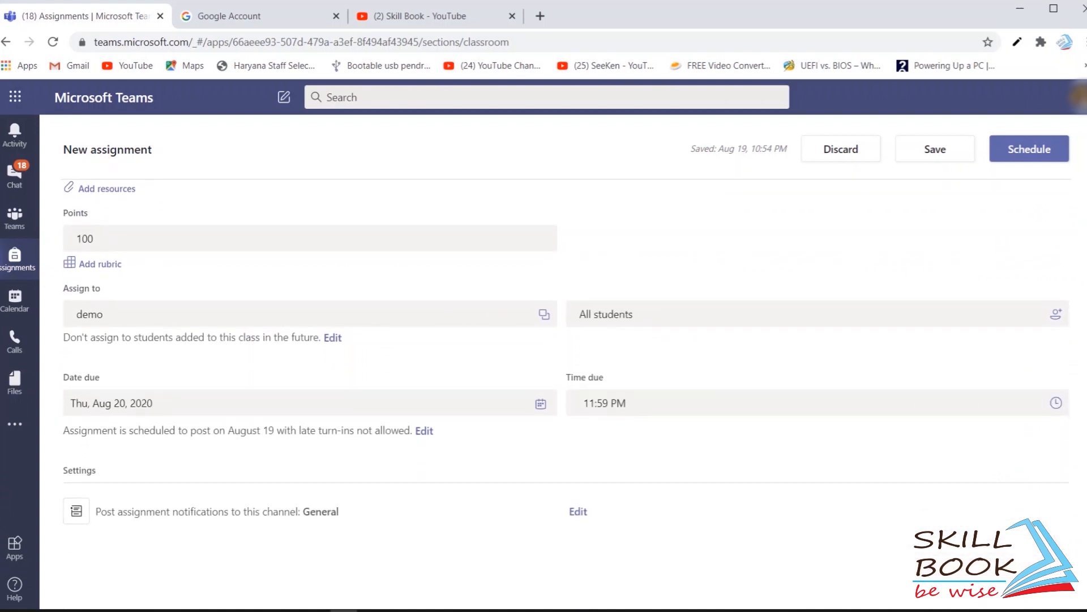
scroll(567, 351, down, 1)
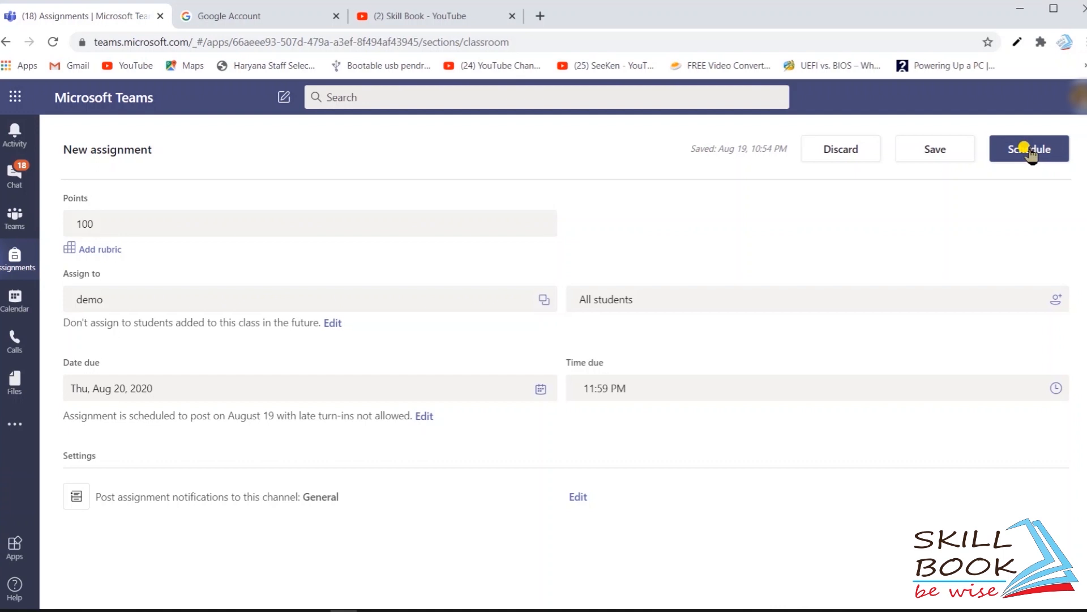
click(1029, 149)
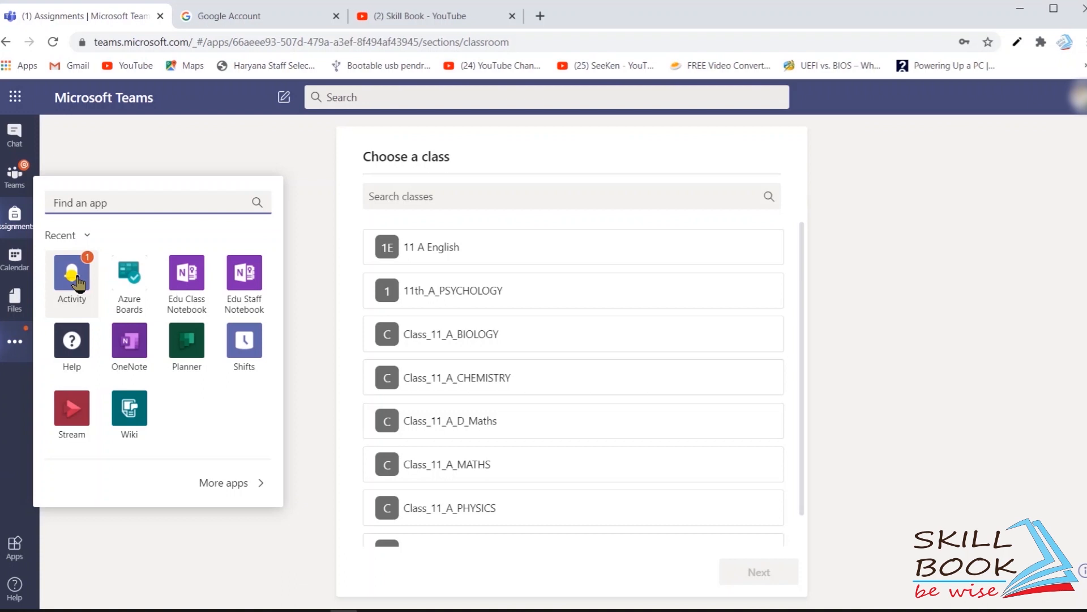
Step: As a student, open the Networking Fundamentals assignment from the activity feed and browse the first slides of the attached "question bank 2" presentation
click(77, 279)
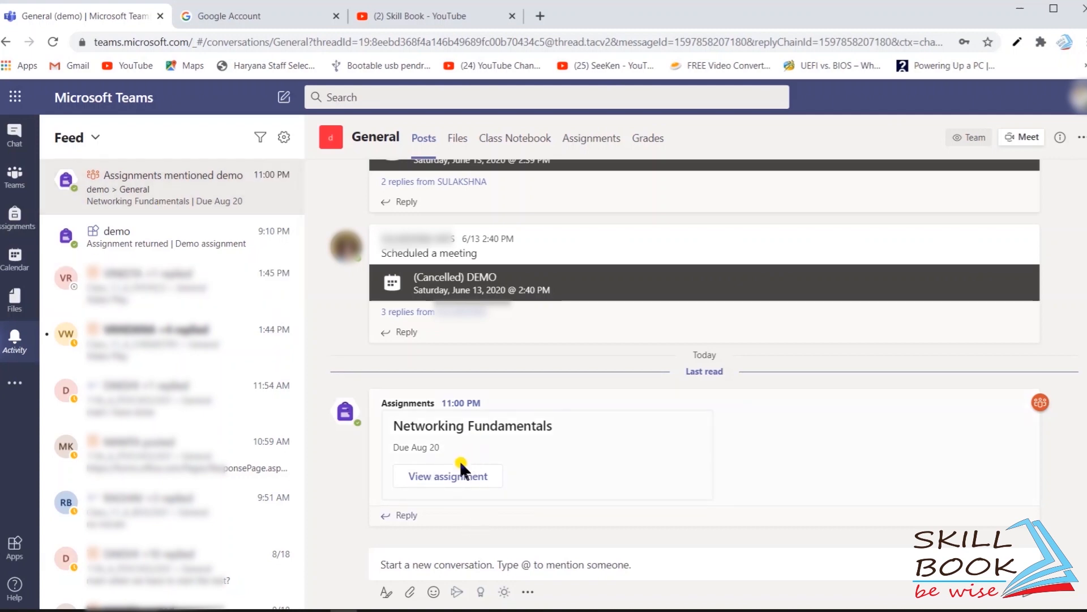
click(460, 476)
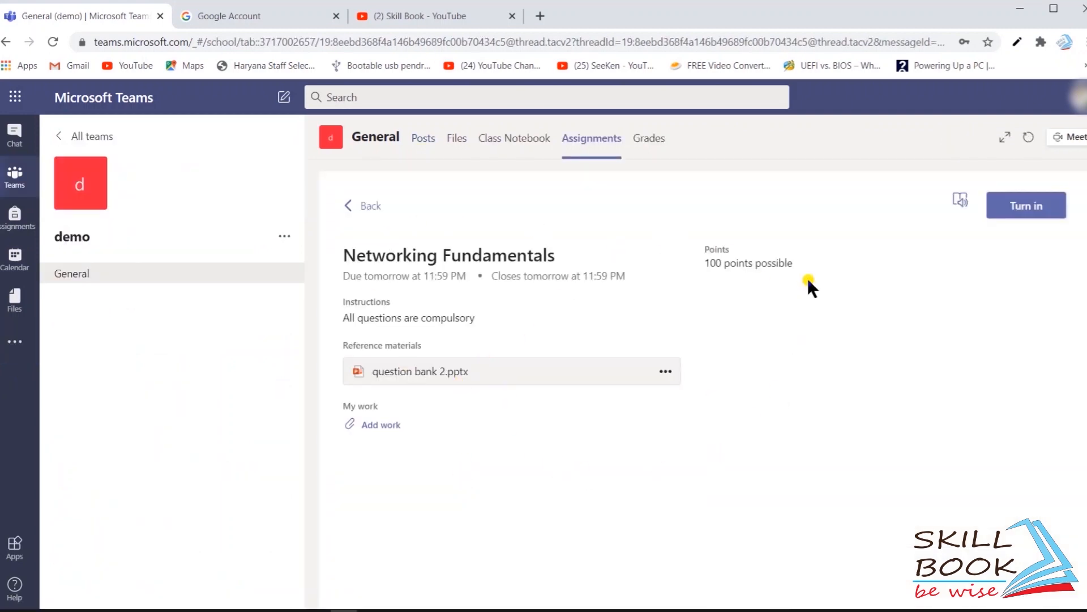
click(512, 379)
click(1076, 182)
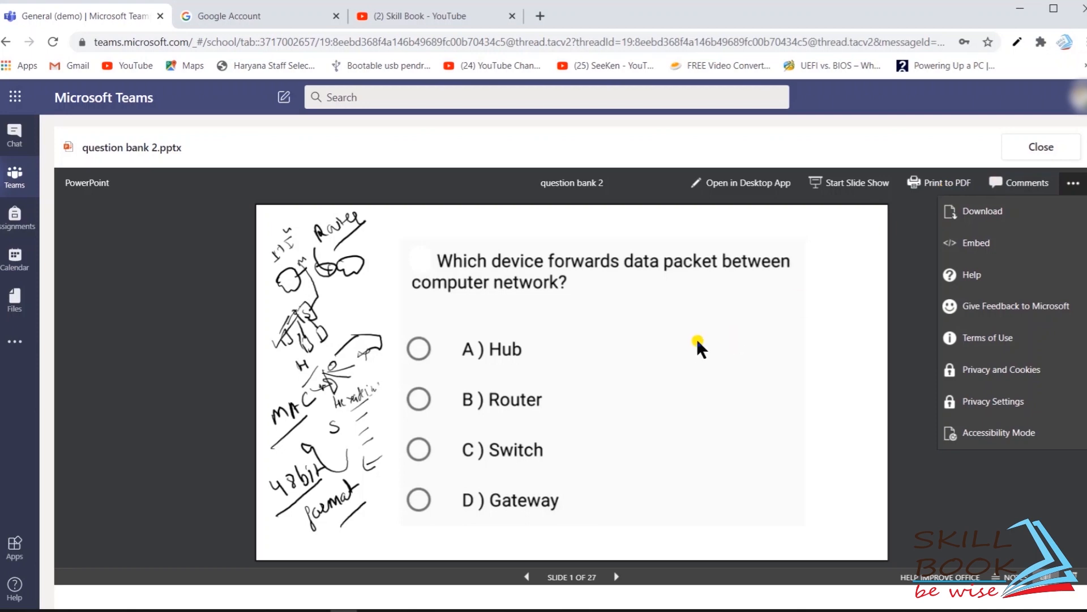
key(Down)
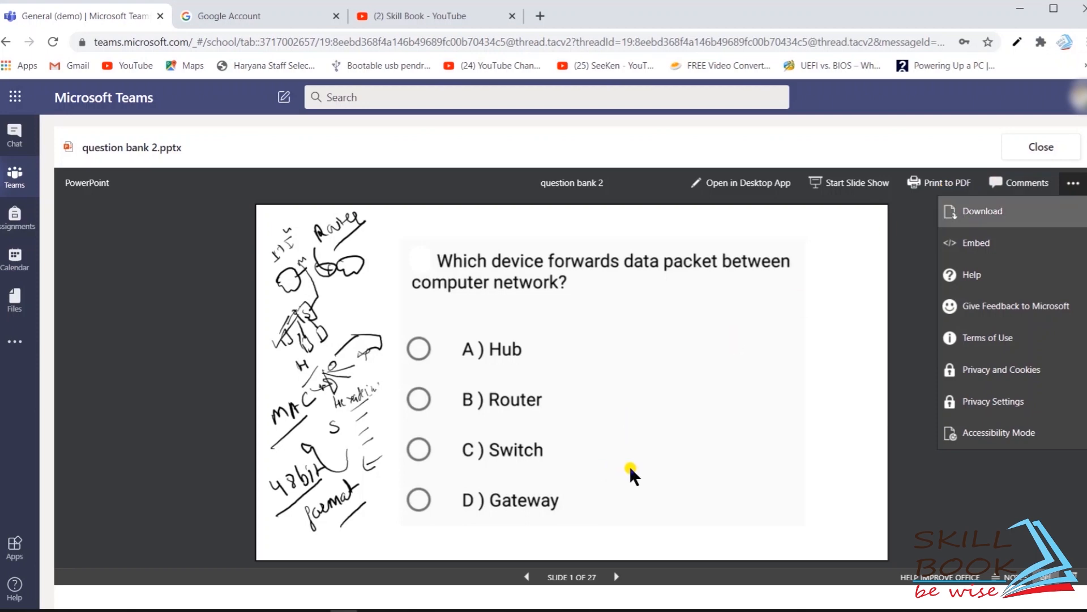
key(Escape)
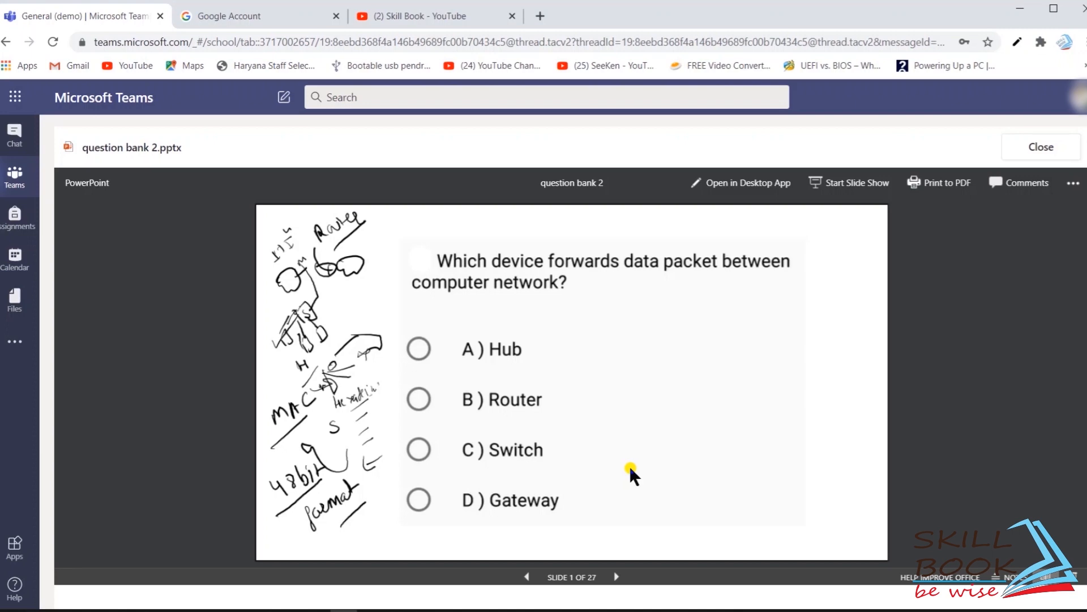
key(Right)
key(Right)
key(Left)
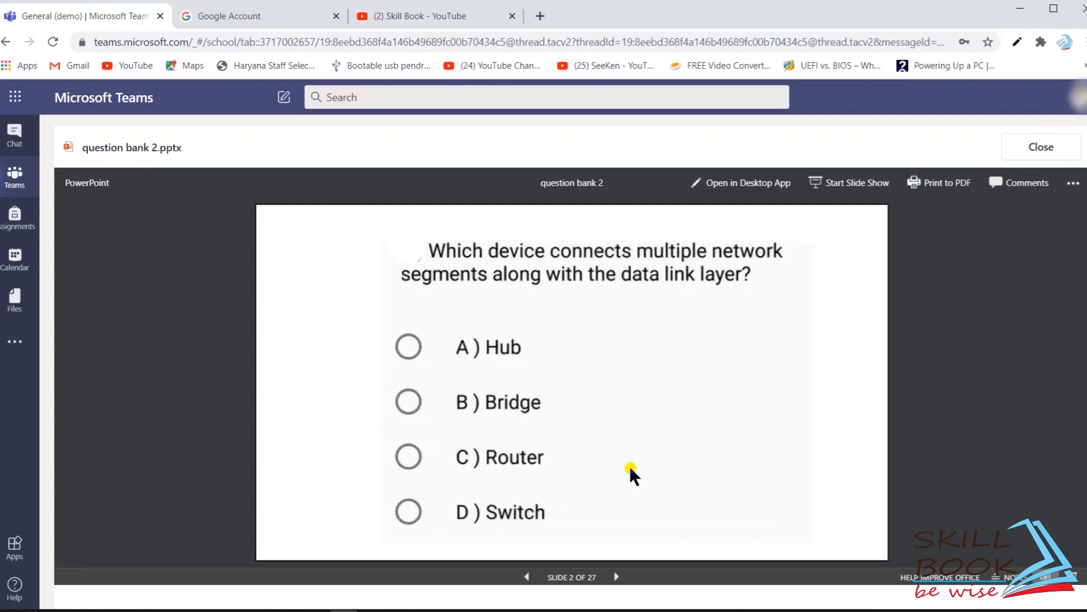
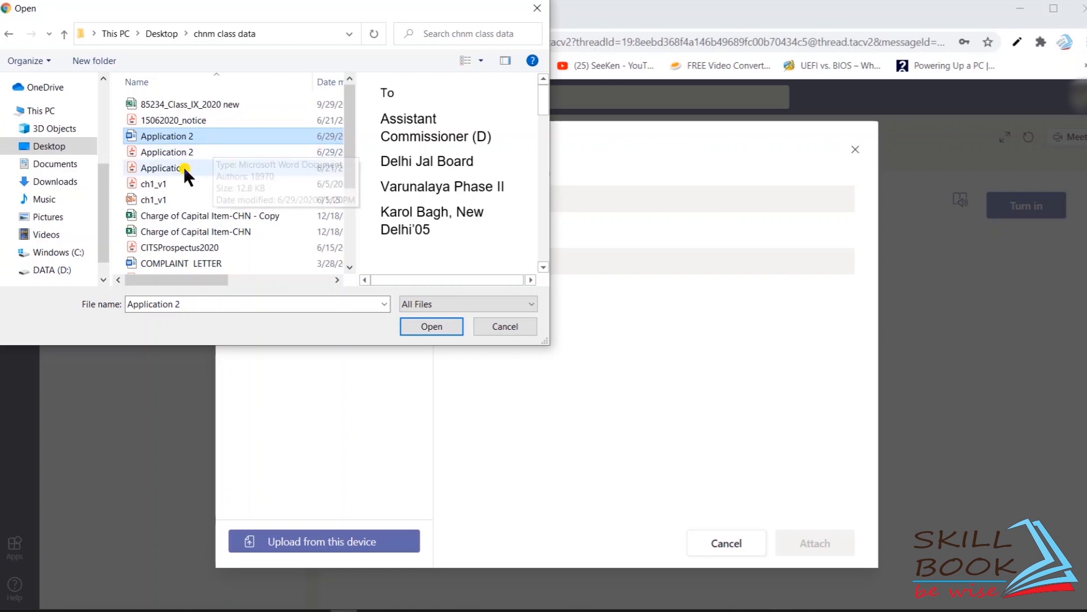
click(168, 171)
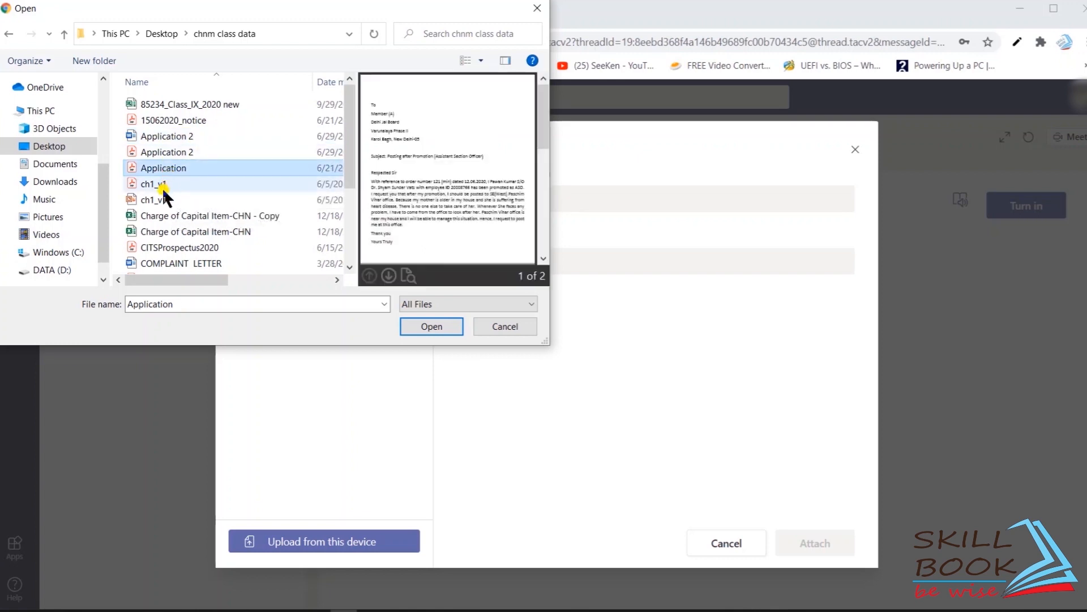
click(162, 215)
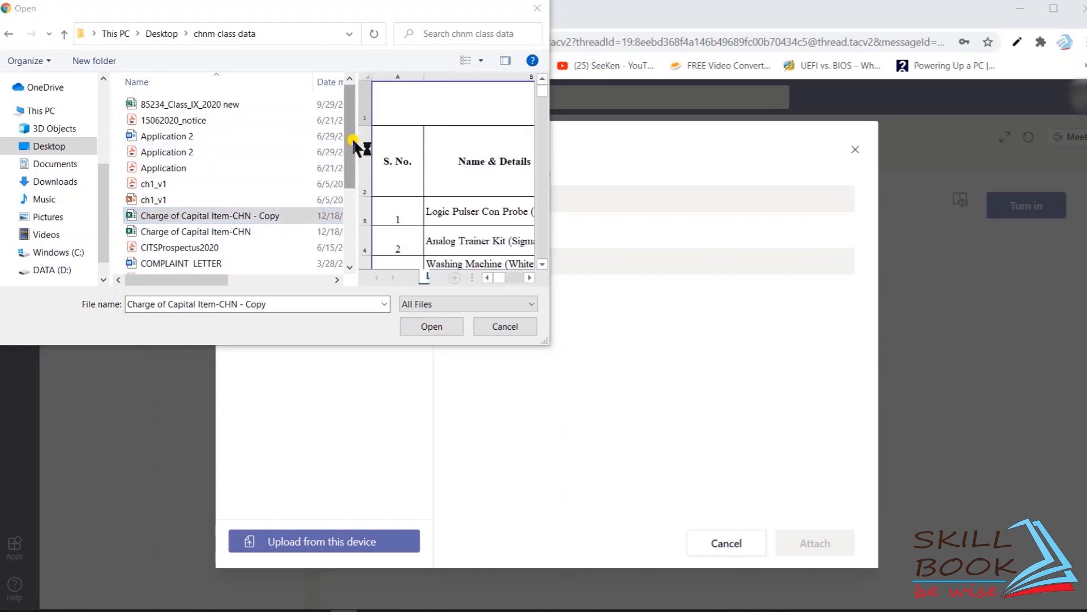
drag(351, 114, 350, 214)
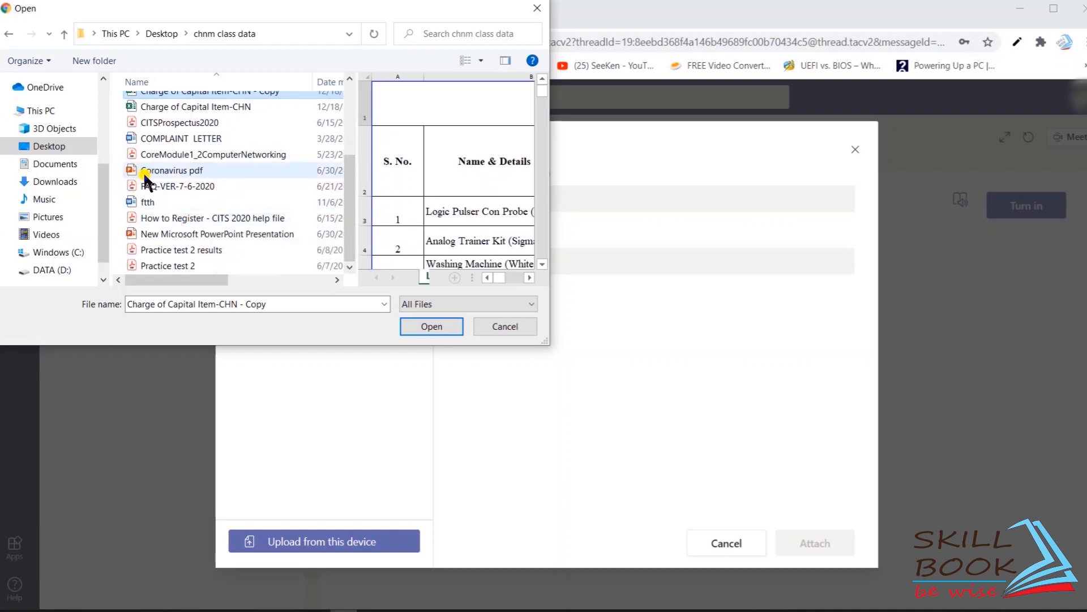
Step: Upload the image "FILE 1" from the Desktop and attach it to the assignment as student work
click(51, 146)
click(205, 151)
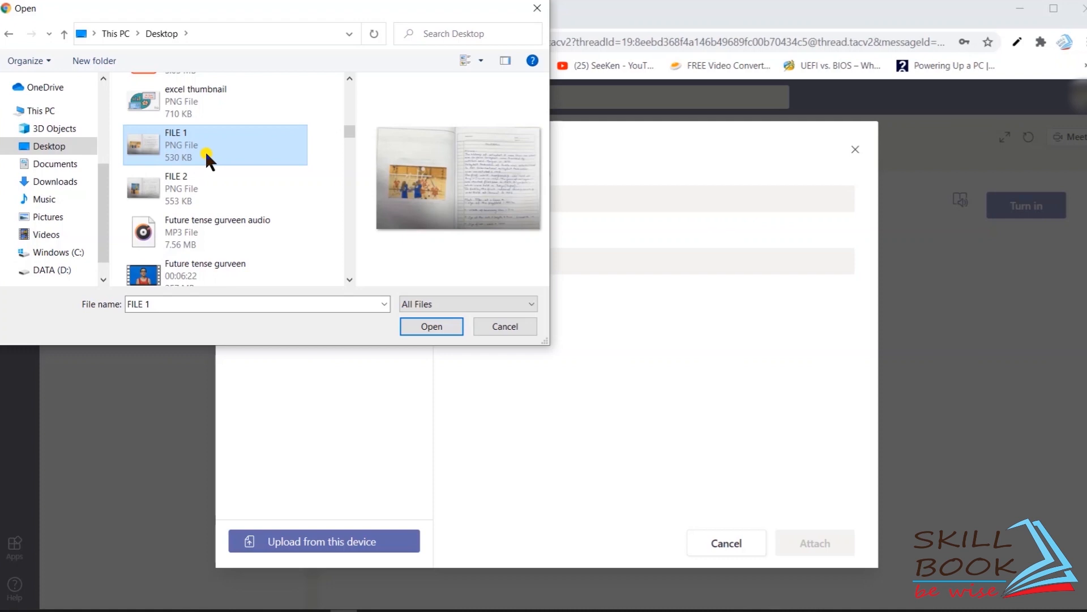
click(418, 327)
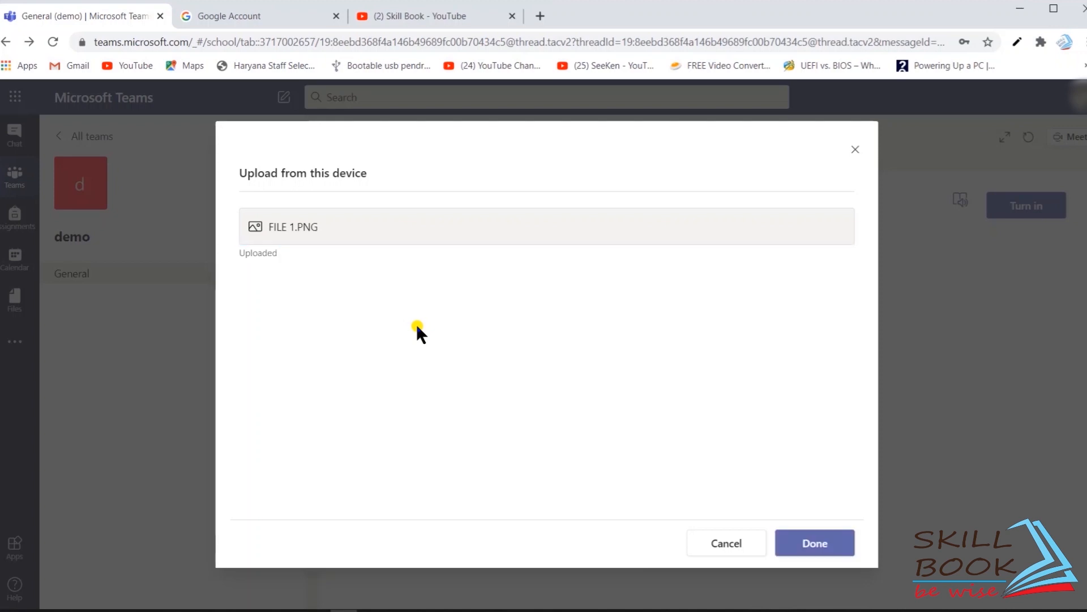
click(810, 543)
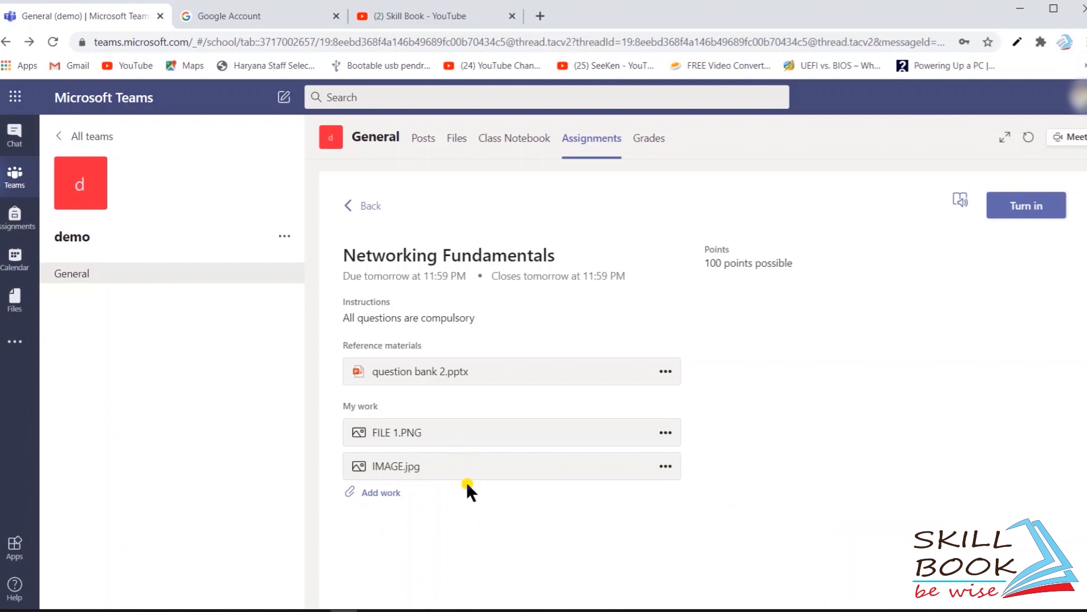
Step: Upload the "logic gates" presentation from the Desktop, attach it to the student work, turn in the assignment and return to the assignments list
click(376, 496)
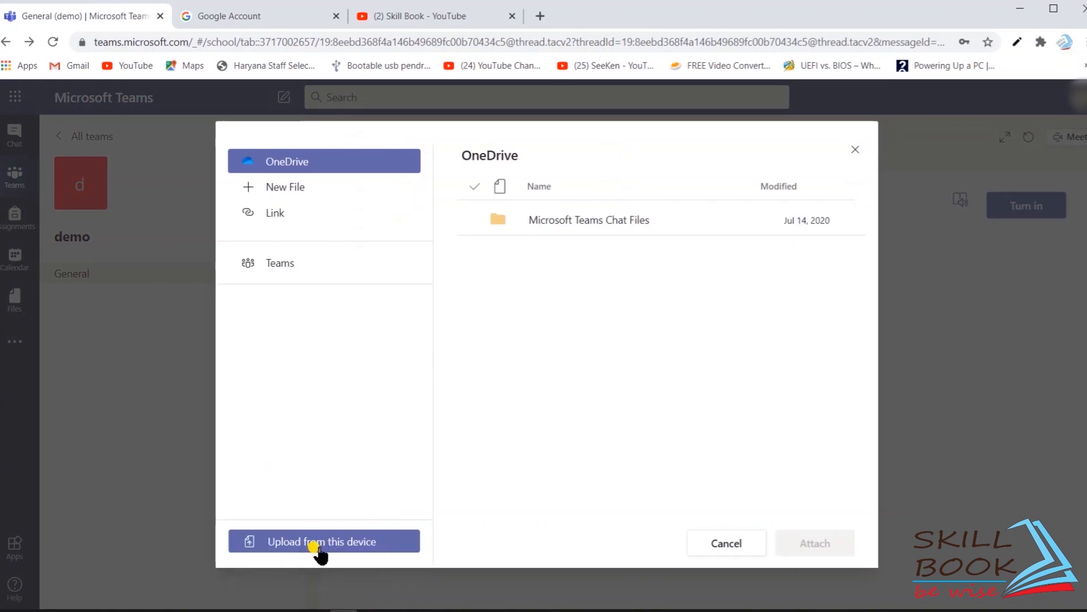
click(318, 545)
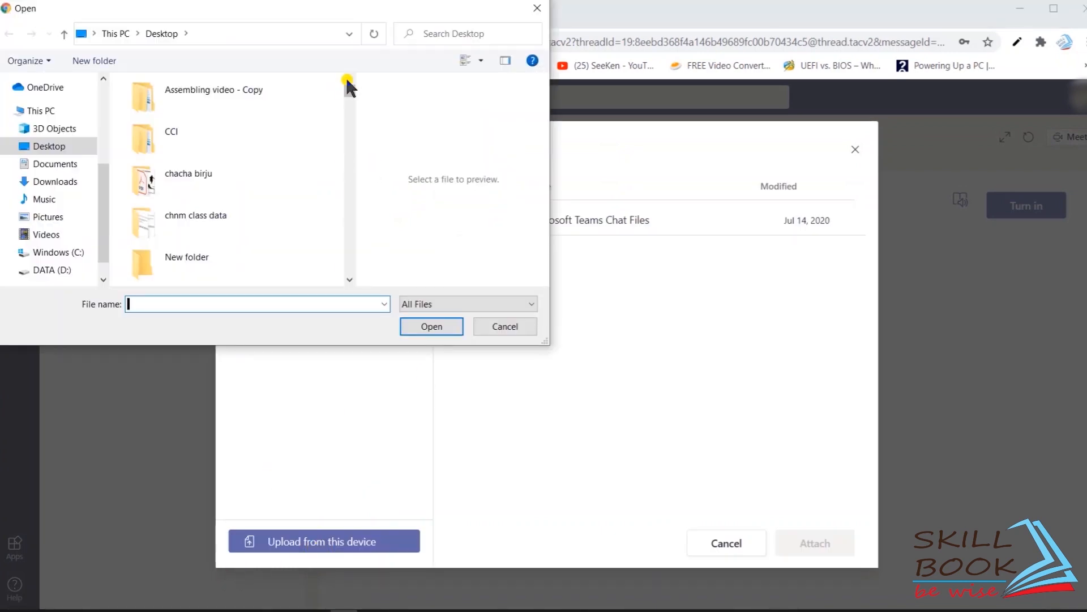
drag(351, 87, 353, 163)
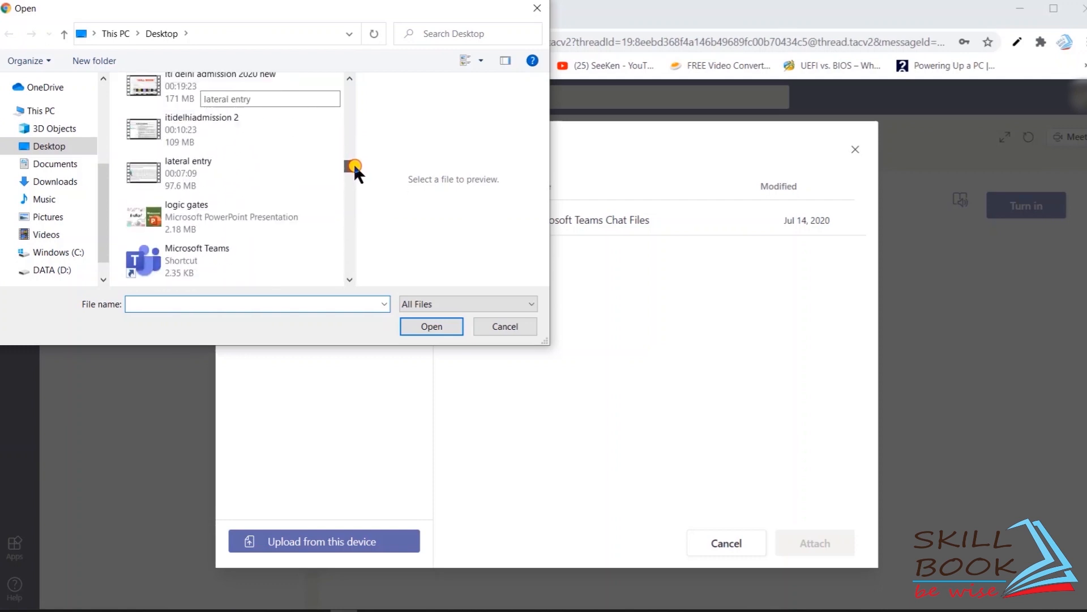
click(174, 217)
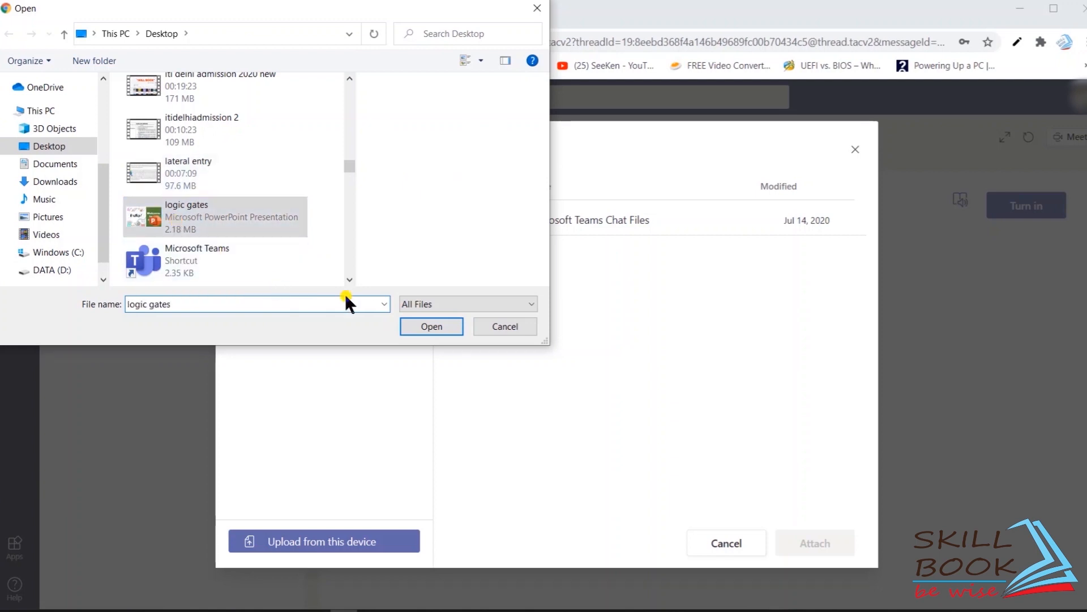
click(431, 328)
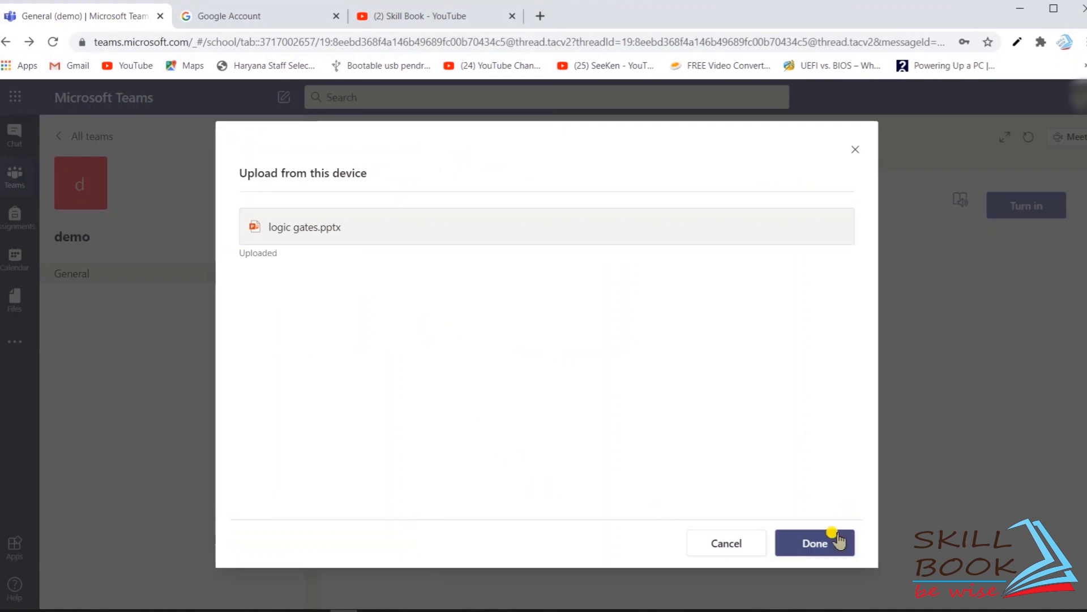
click(822, 547)
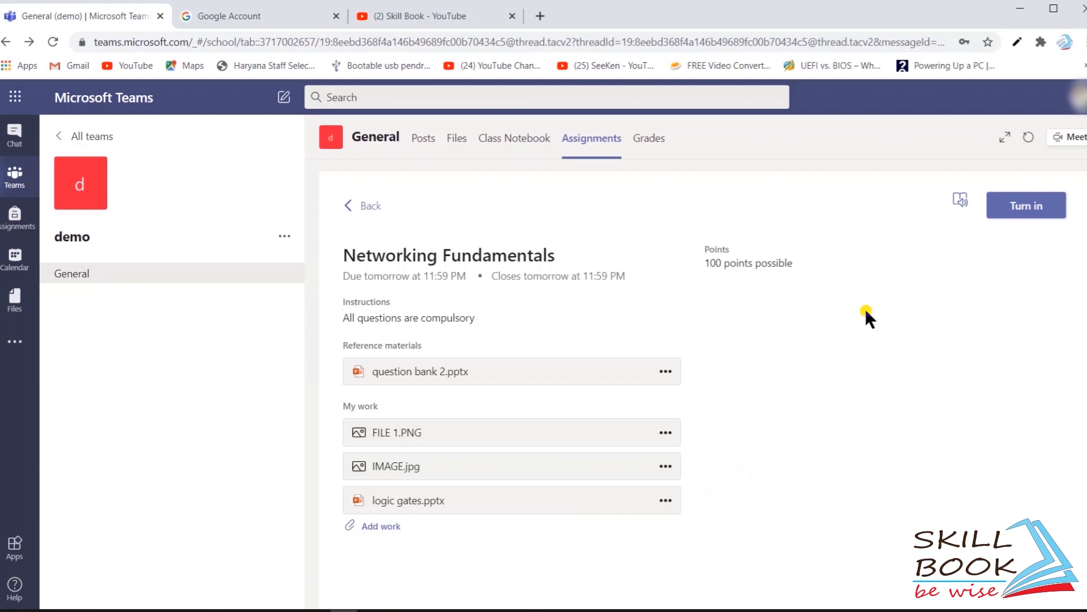
click(1022, 207)
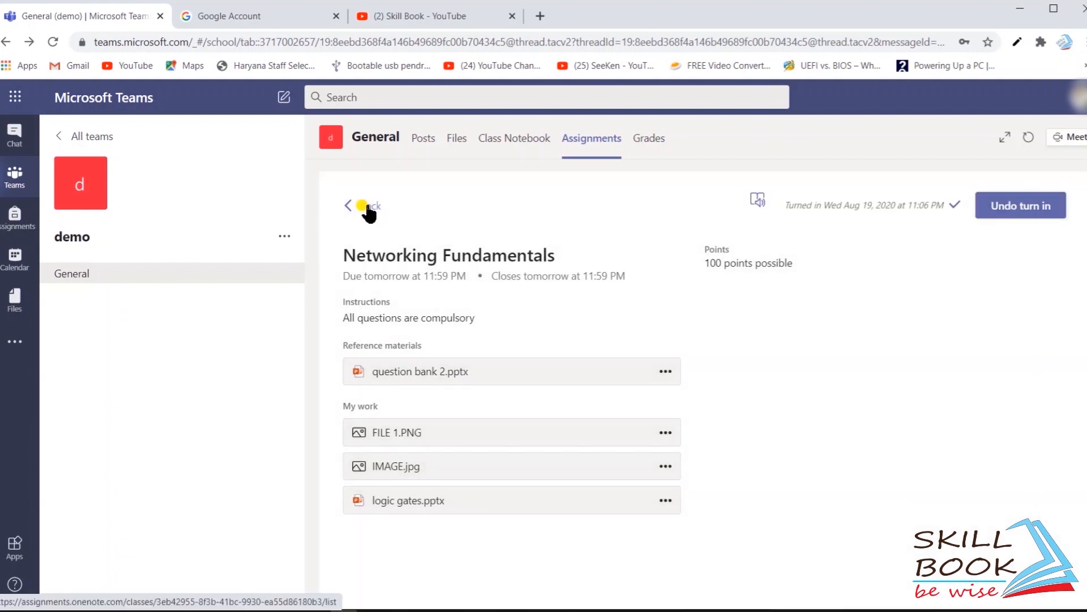
click(368, 214)
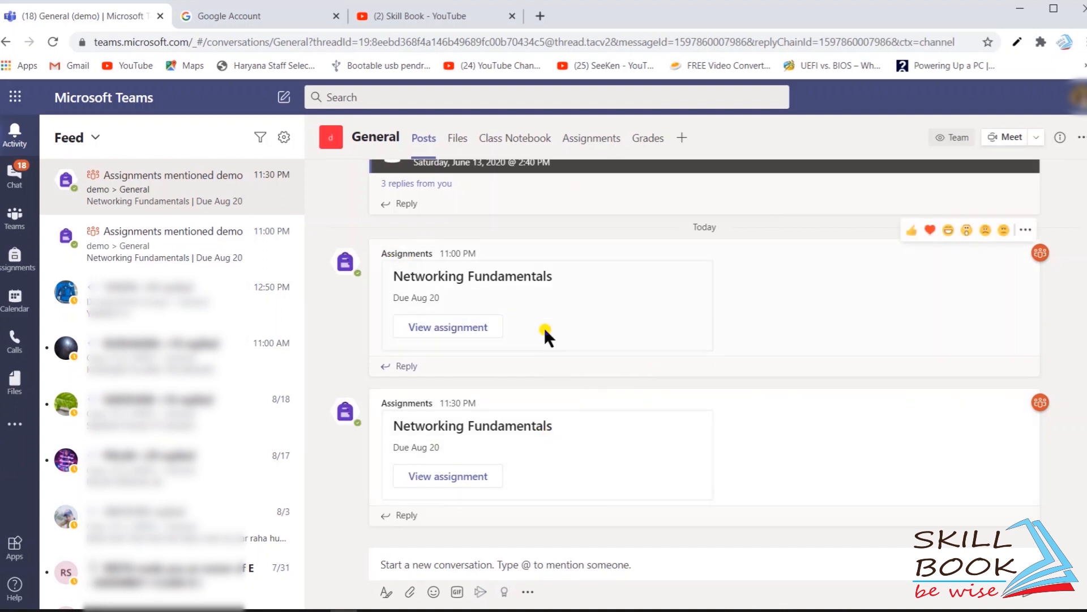
Step: As the teacher, open the 11:30 PM Networking Fundamentals assignment and review the turned-in student's logic gates.pptx, FILE 1.PNG and IMAGE.jpg
click(480, 477)
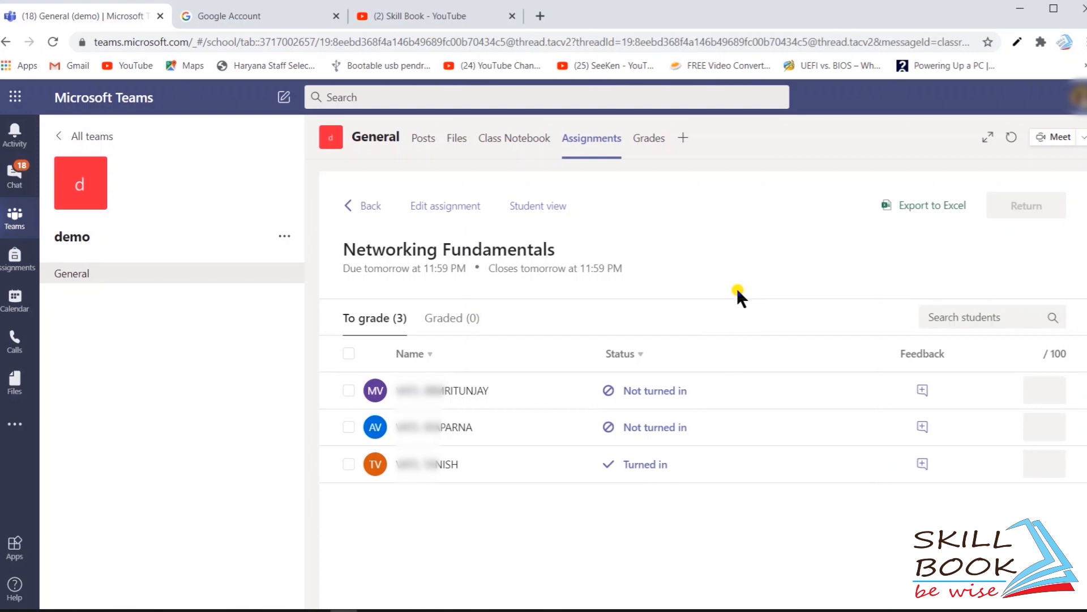
click(660, 468)
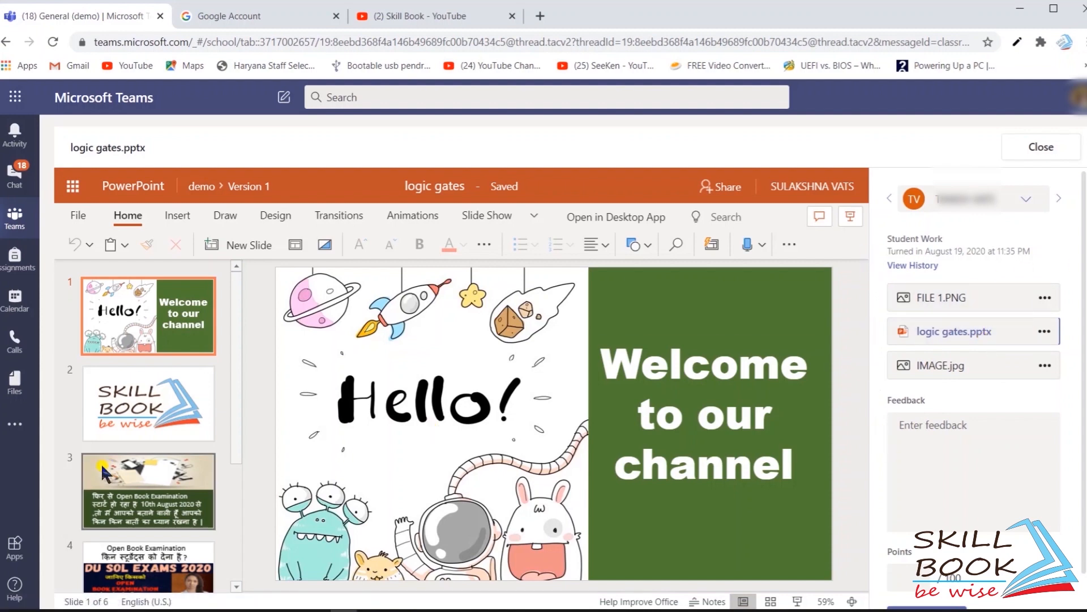
mouse_move(233, 442)
mouse_down()
mouse_move(228, 573)
mouse_move(233, 437)
mouse_up()
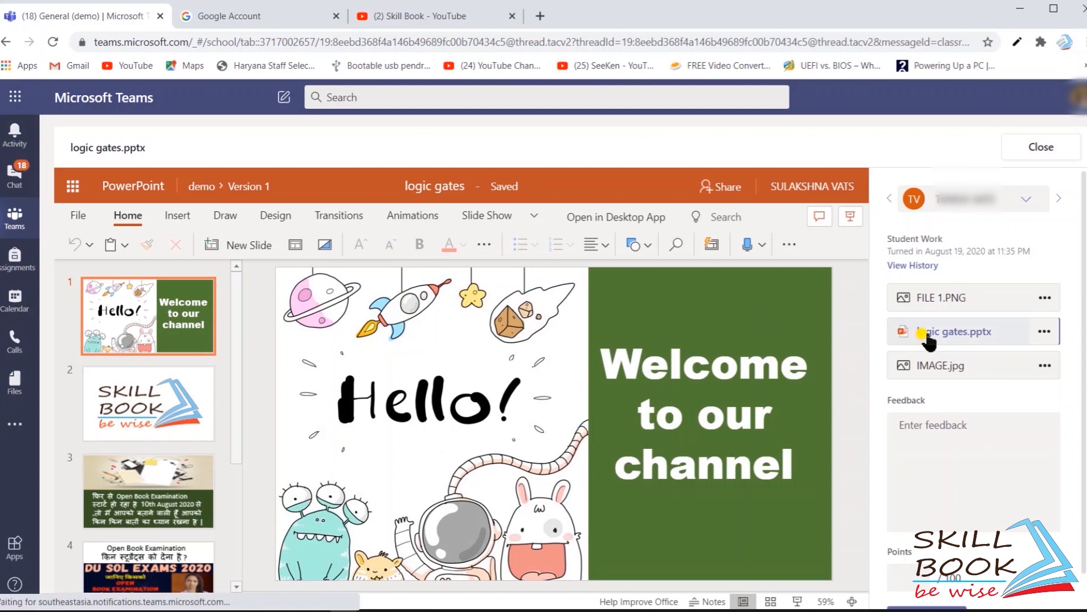
click(965, 296)
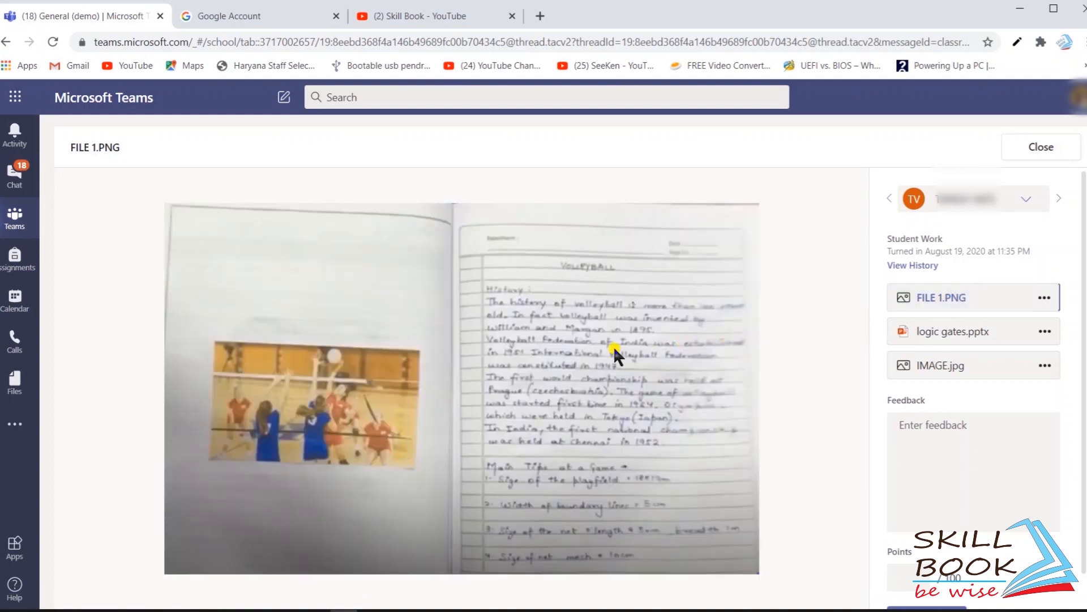
click(966, 366)
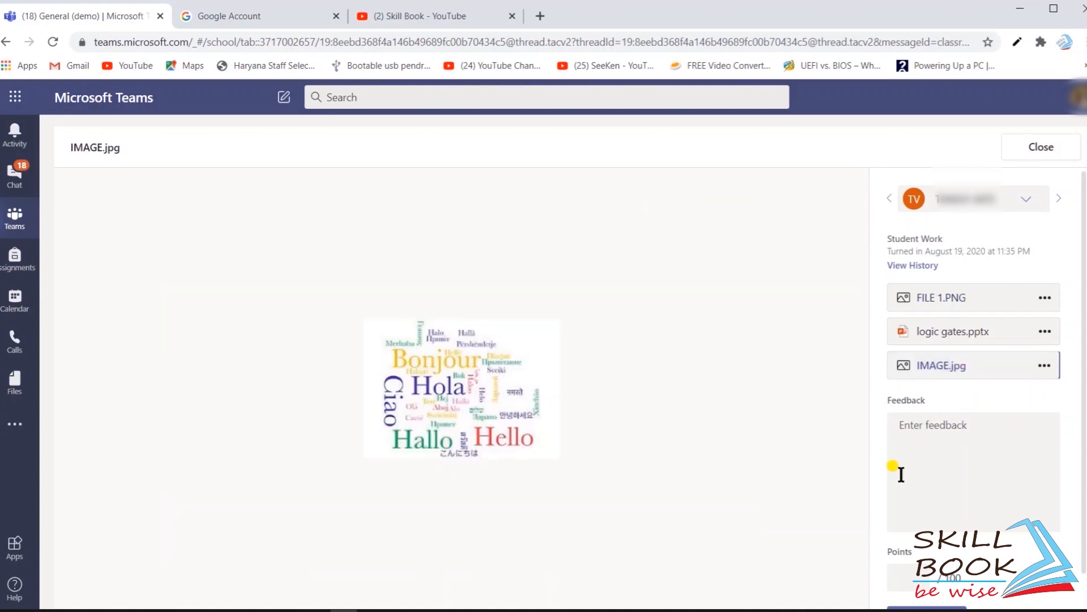
Step: Enter the feedback "Good attempt", award 90 points, return the work to the student and close the submission
click(982, 434)
text(G)
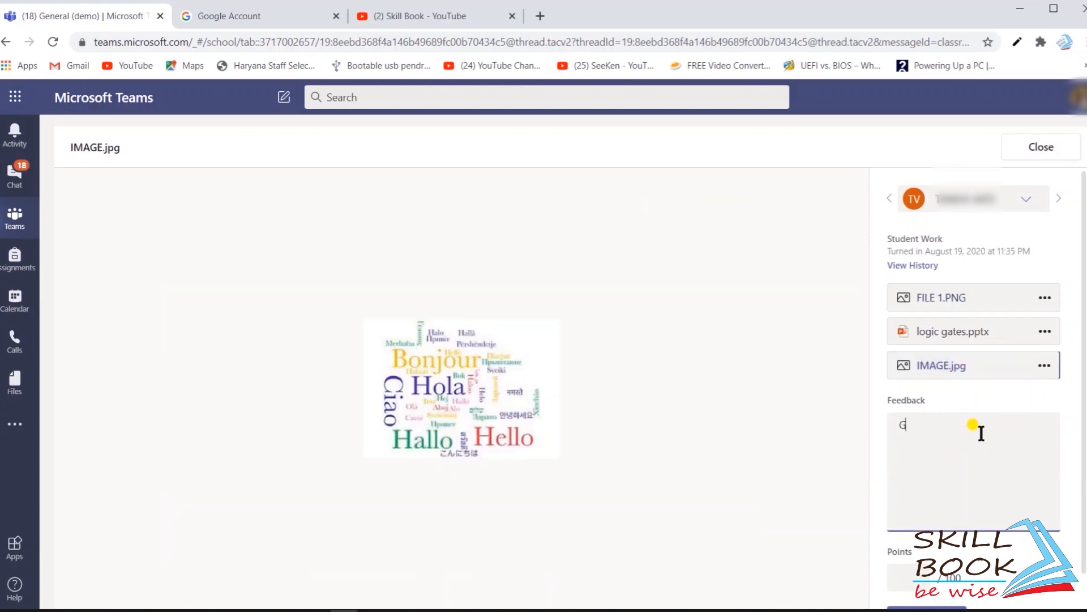
text(ood attempt)
click(898, 580)
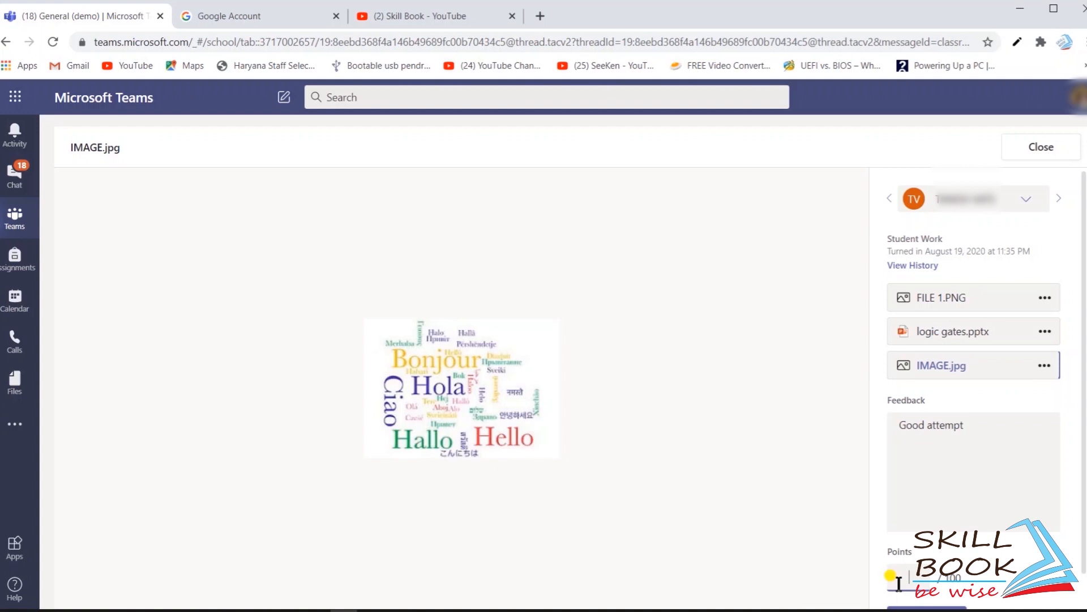
text(90)
drag(1080, 541, 1083, 569)
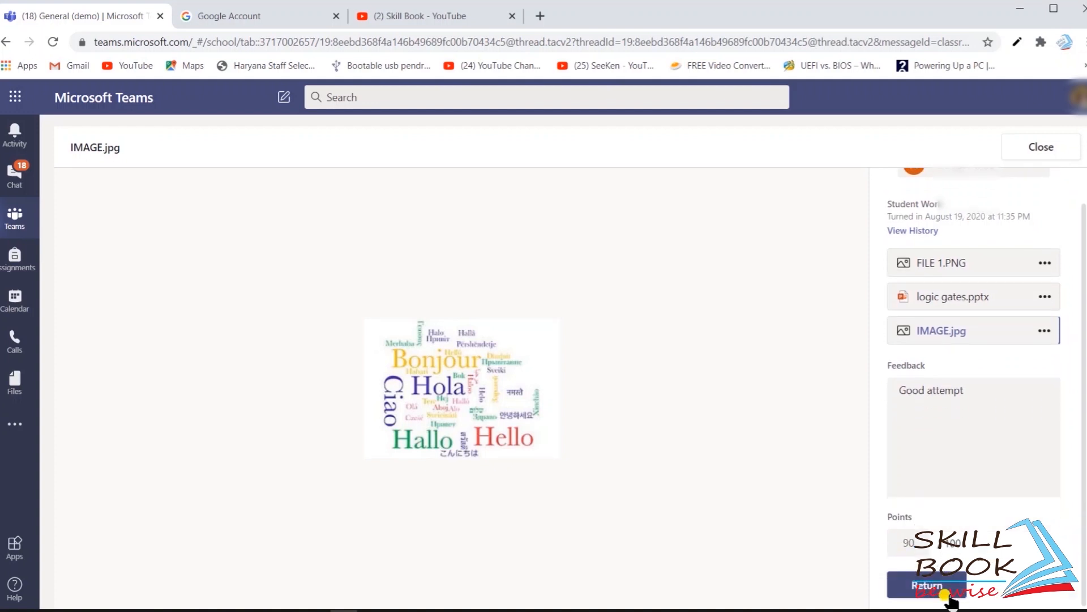
click(927, 588)
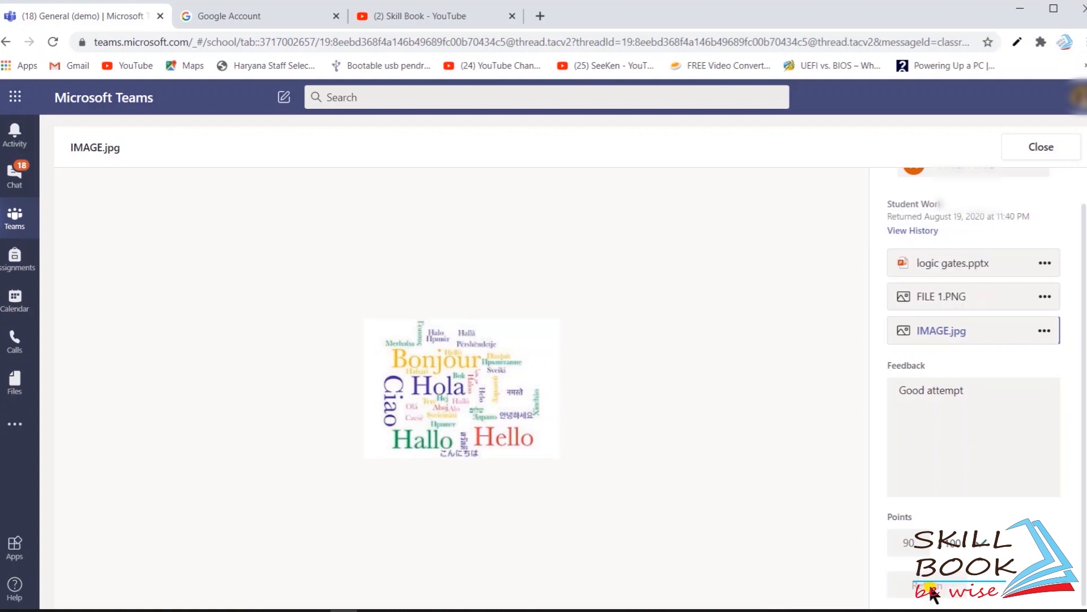
click(1034, 147)
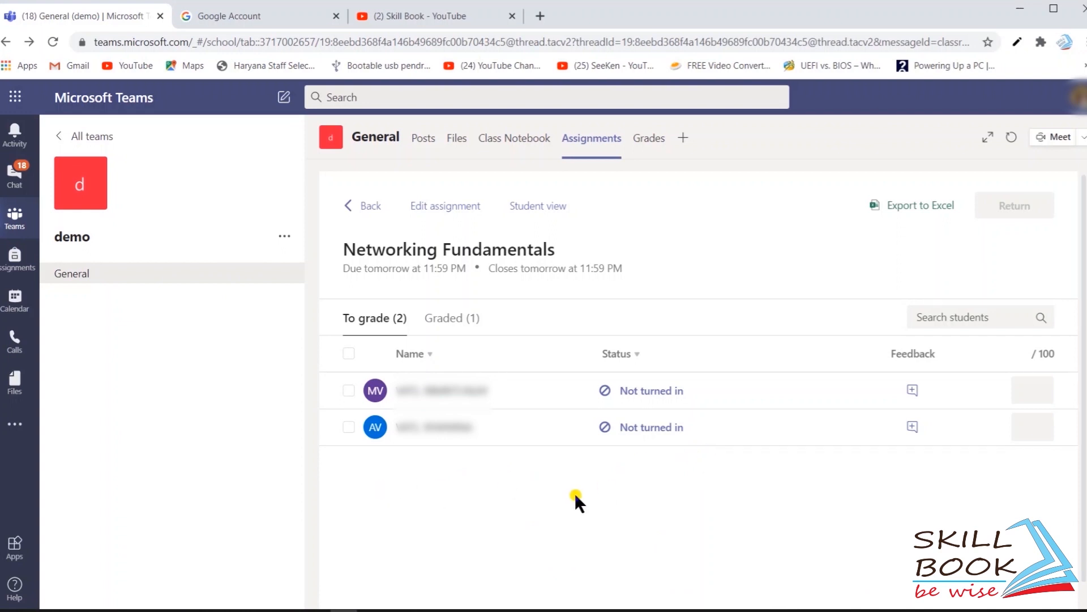
Step: Show the graded students of the Networking Fundamentals assignment, export the grades to Excel and open the downloaded CSV file
click(450, 323)
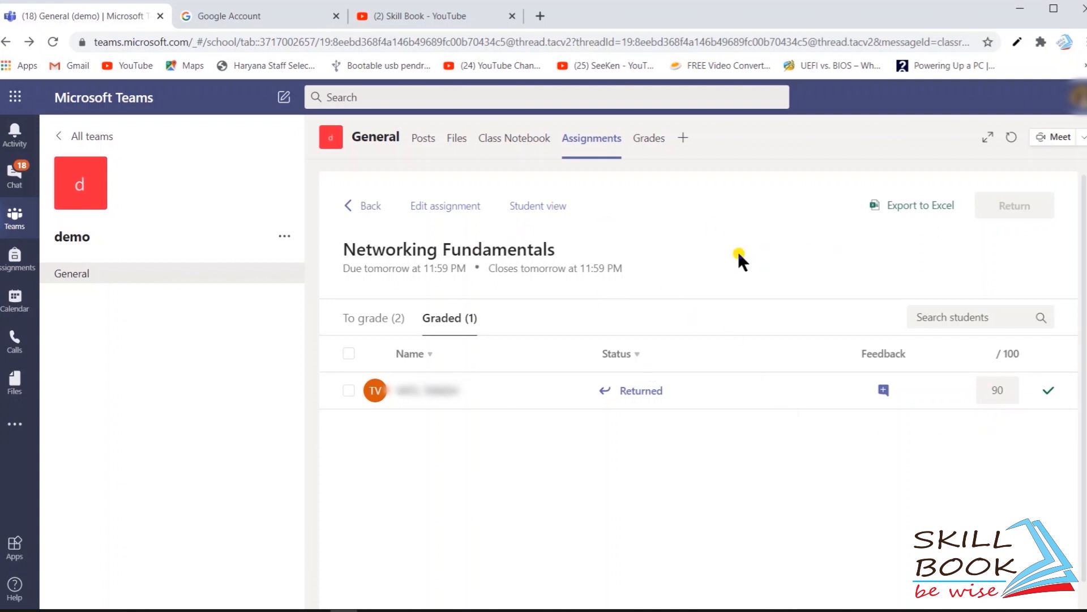
click(922, 205)
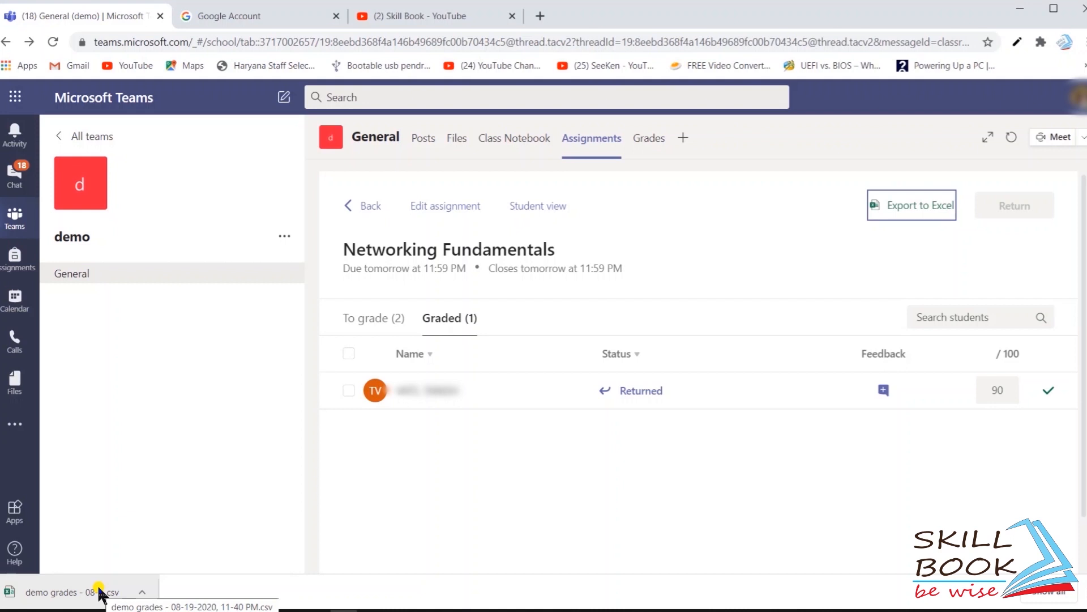
click(100, 592)
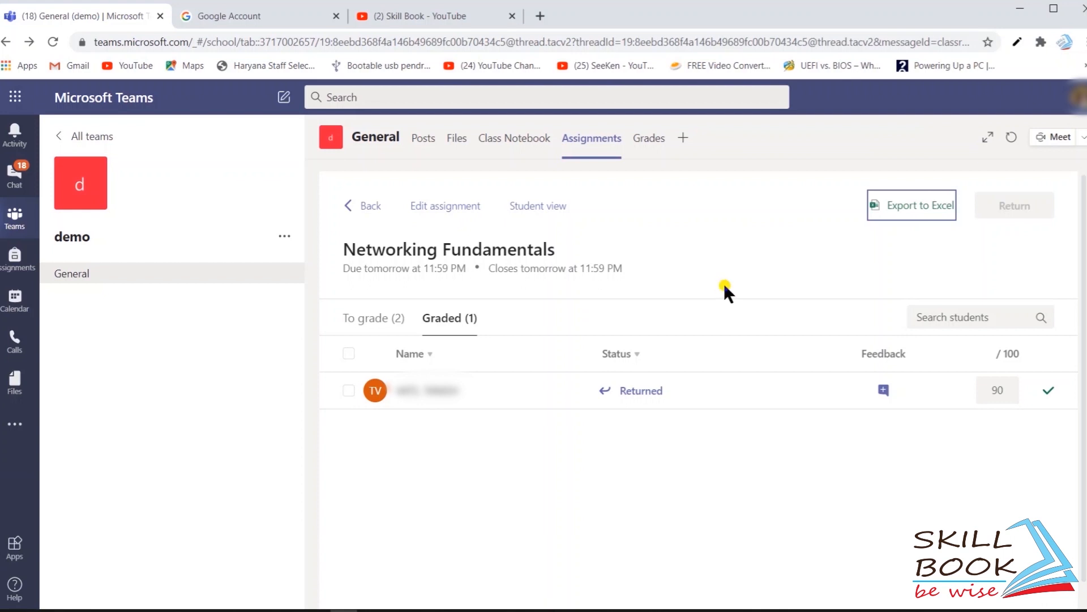
Step: Review the demo class's grades for all assignments and export them to Excel
click(645, 145)
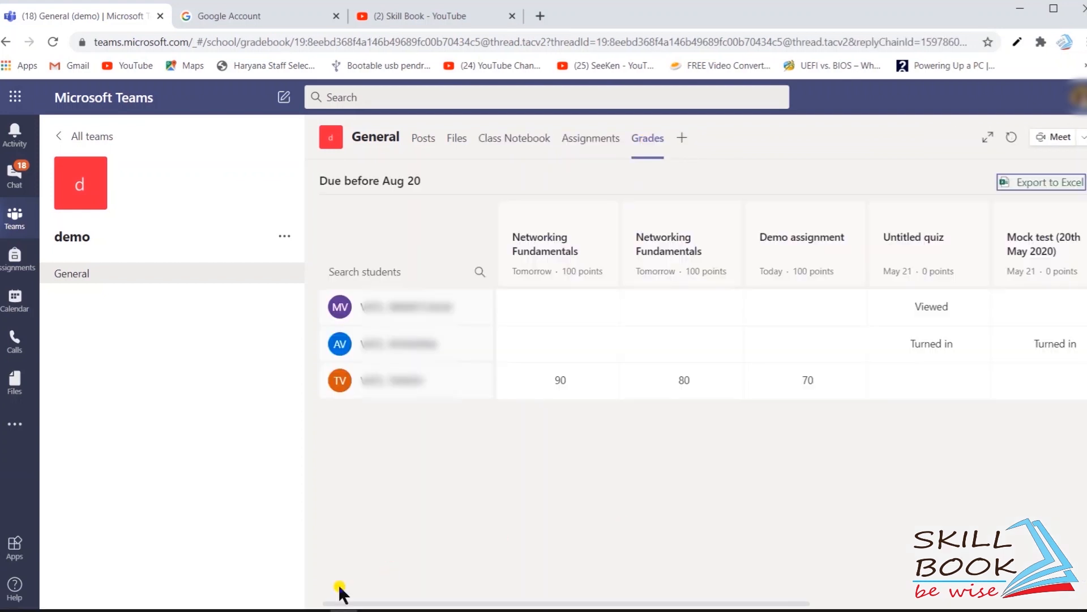
click(781, 387)
click(1040, 184)
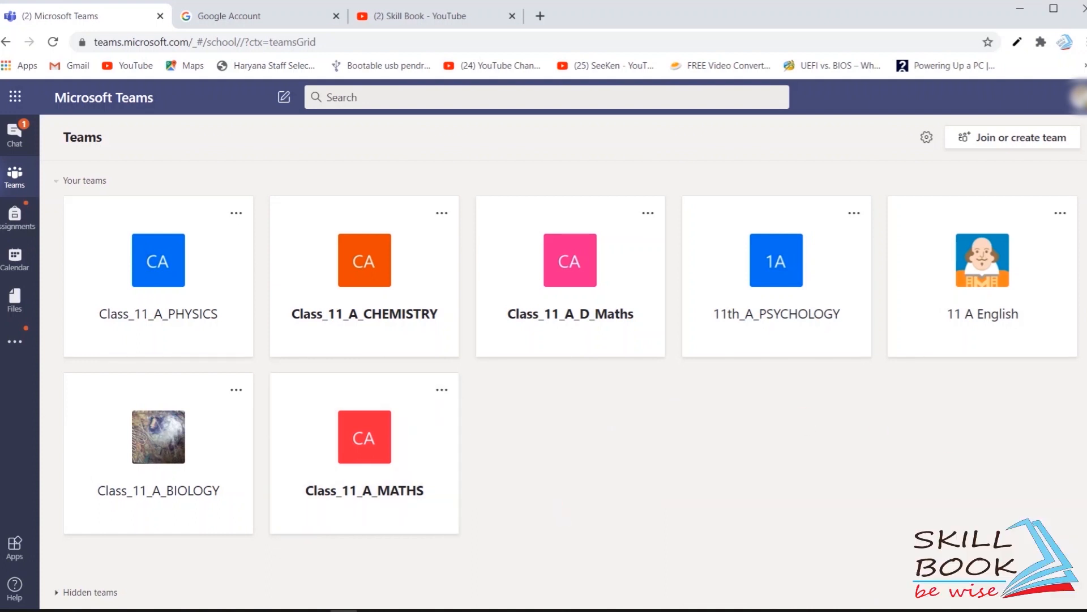
Step: As the student, open the activity feed from the additional apps
click(16, 341)
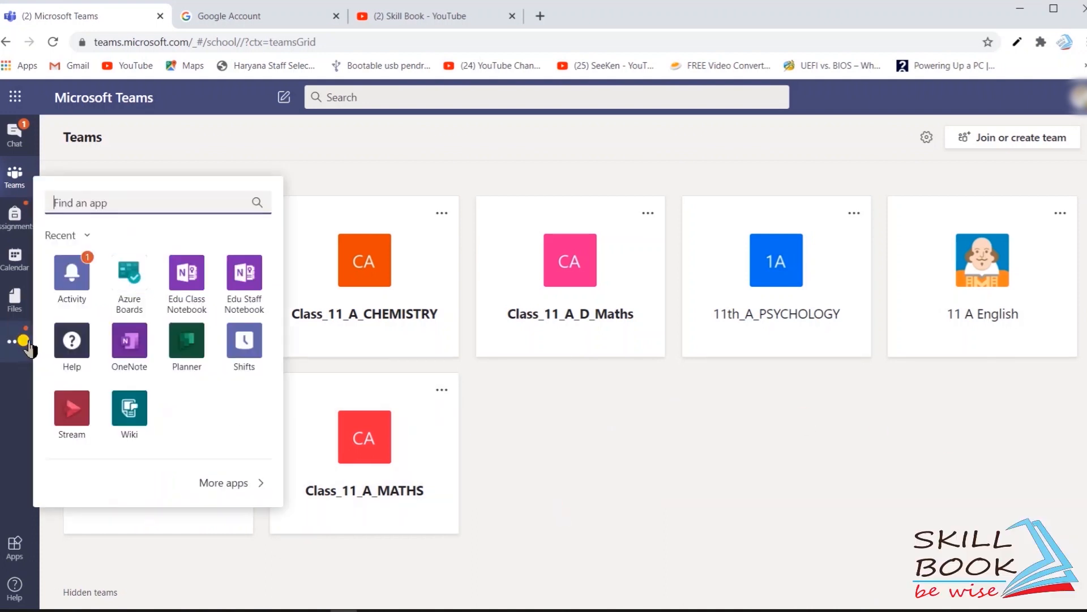
click(75, 272)
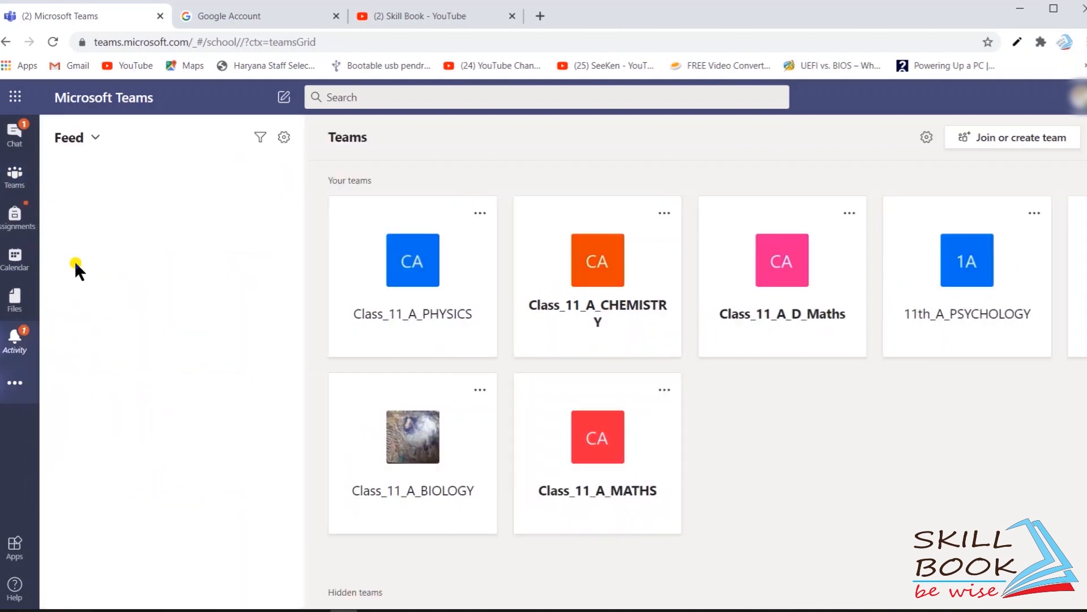